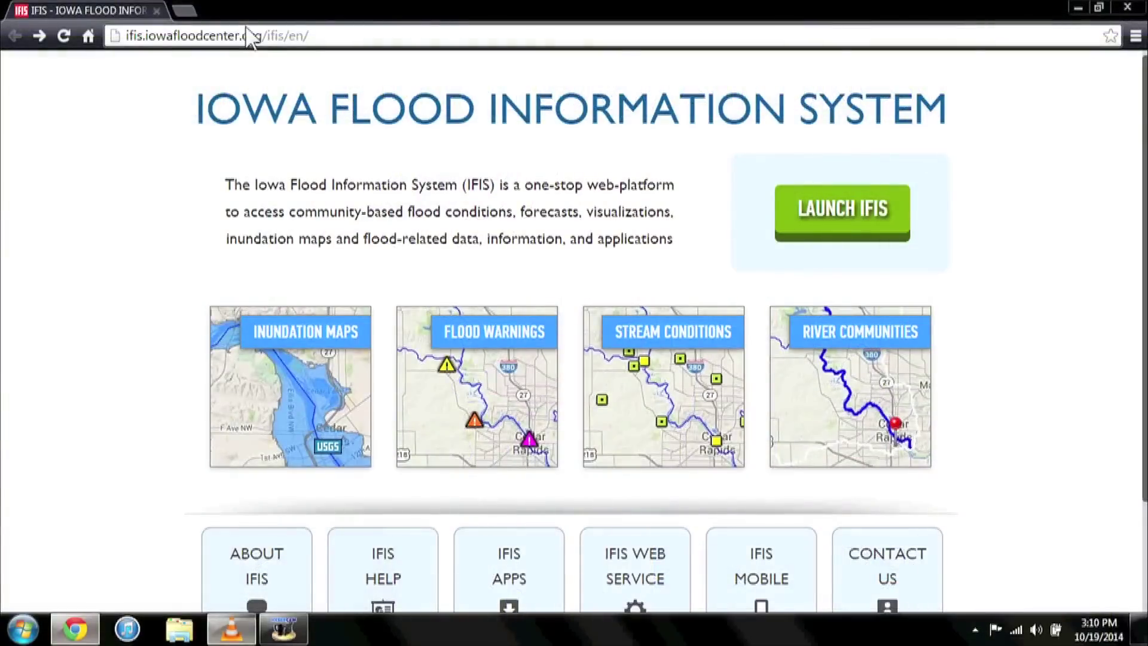
- Load iowafloodcenter.org, launch IFIS, and raise the flood stage slider to 25 ft
click(273, 42)
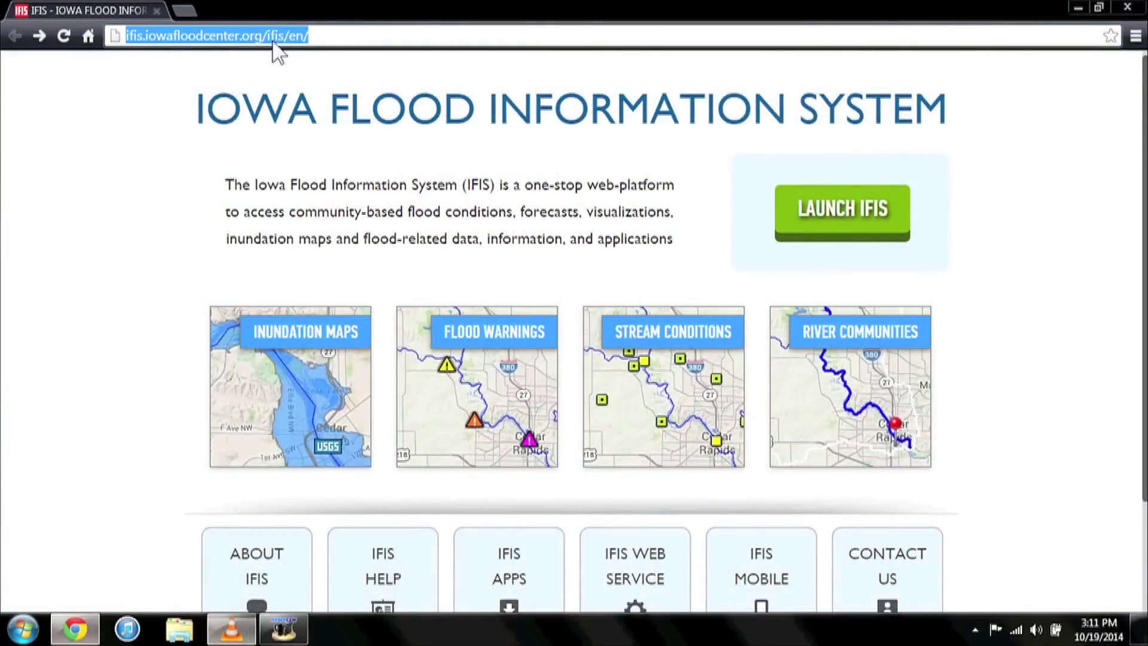
text(iowafloodcenter.org)
key(Return)
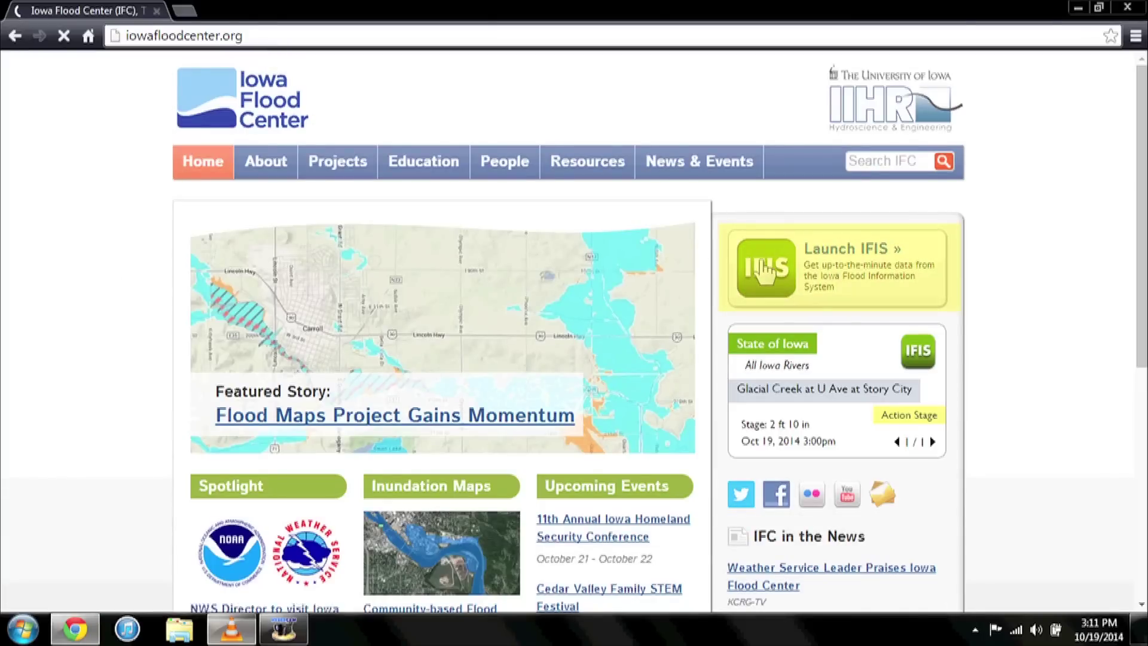
click(766, 270)
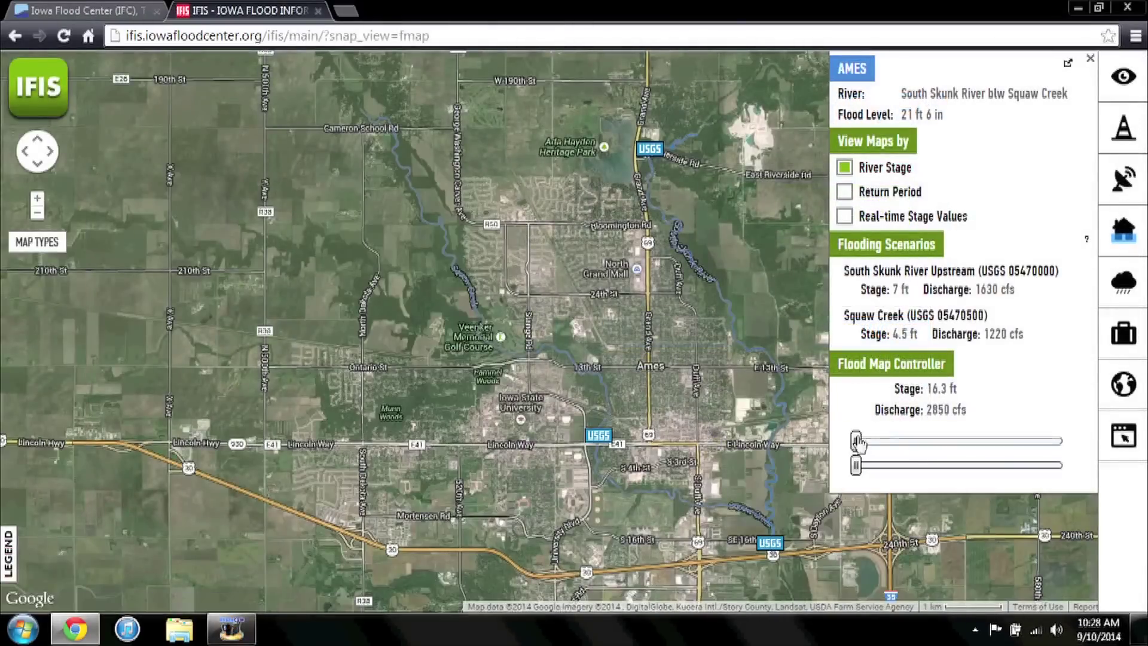
drag(856, 442, 1063, 443)
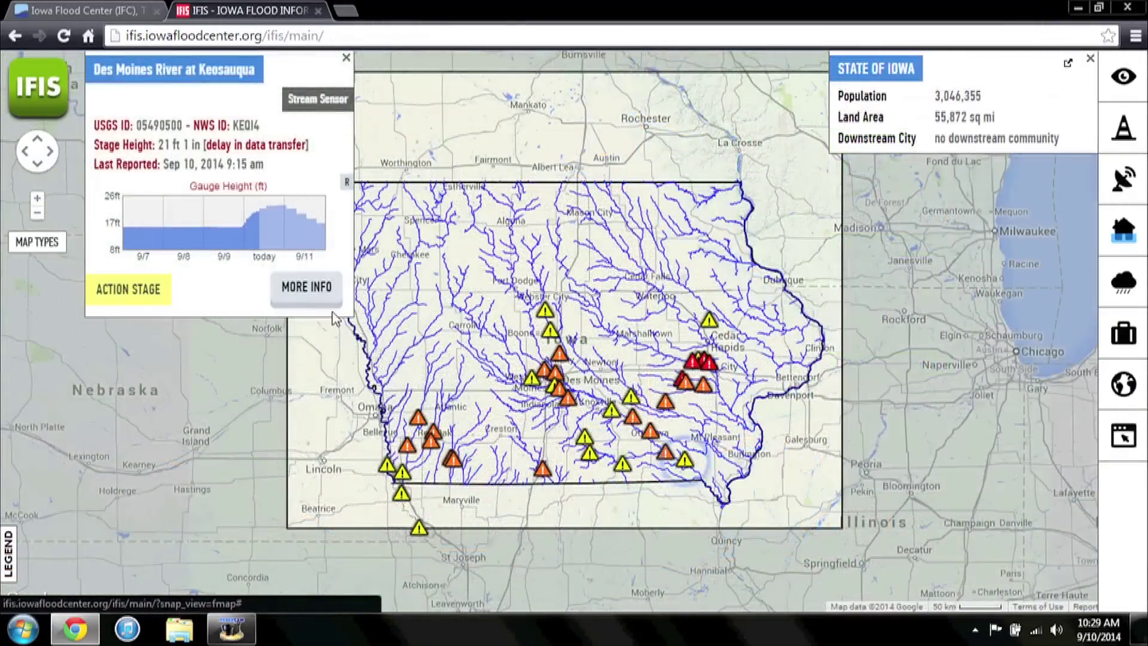
- Open the Keosauqua gauge details, then extend the rainfall period back two days to September 6
click(328, 305)
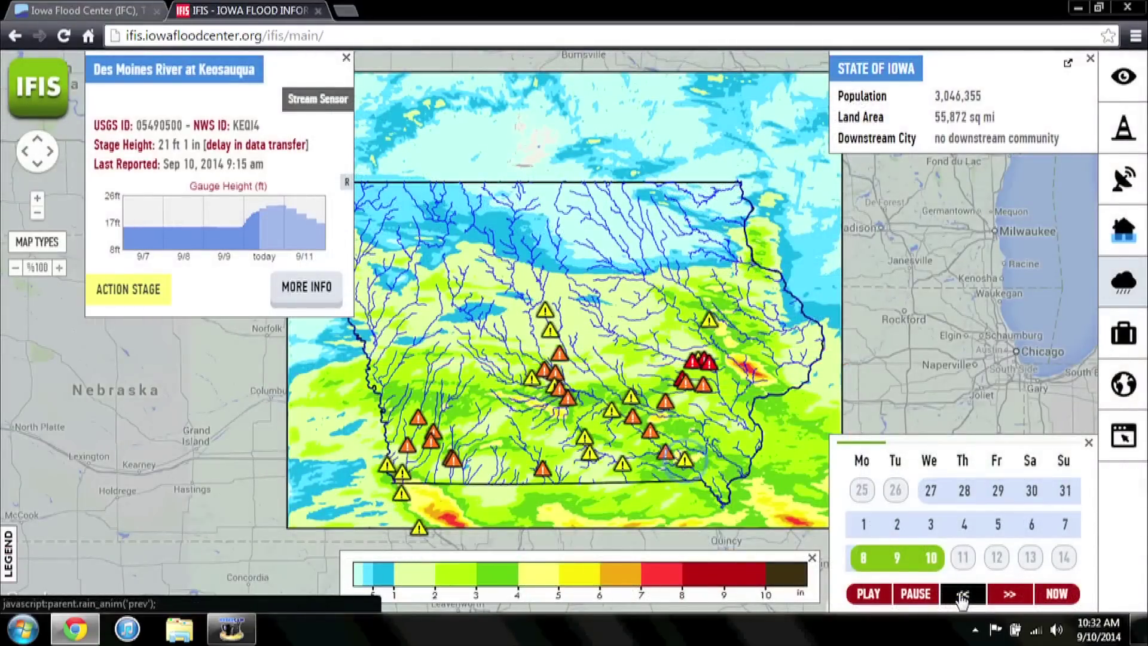
click(962, 595)
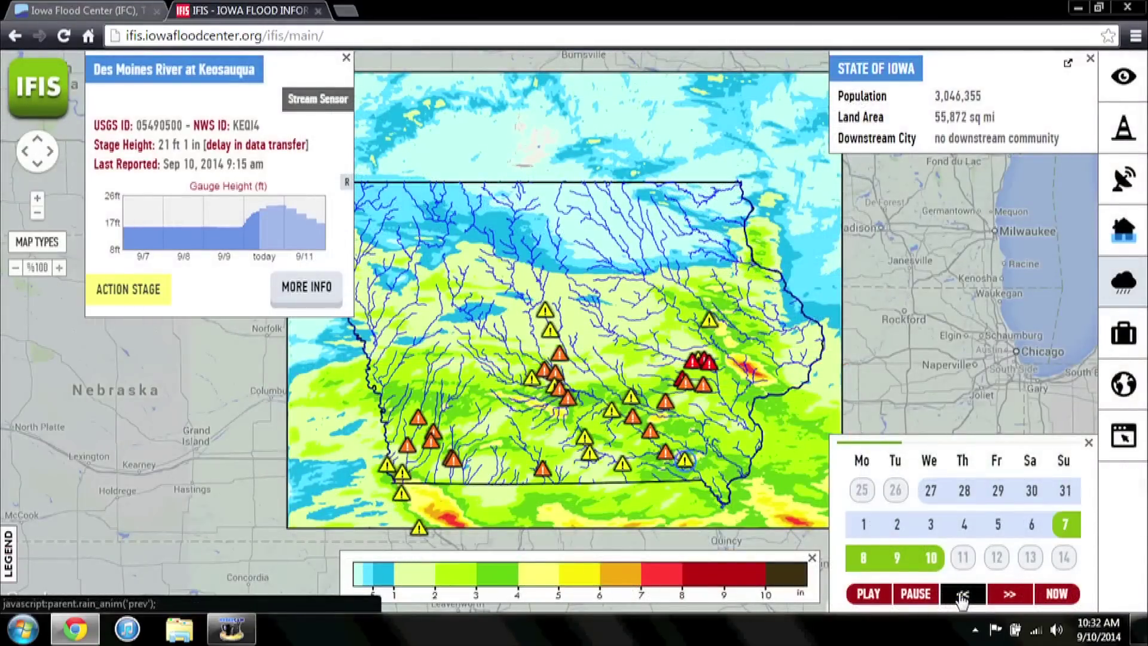
click(962, 595)
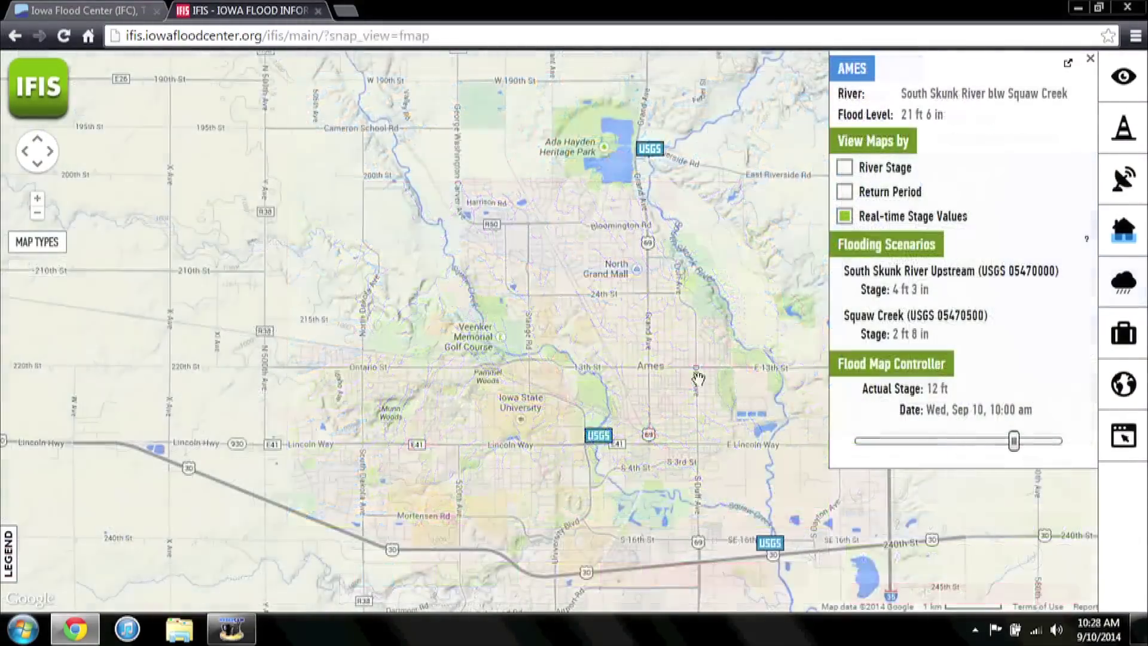
- Zoom into Ames near Brookside Park and view the flood maps by River Stage
scroll(698, 378, up, 1)
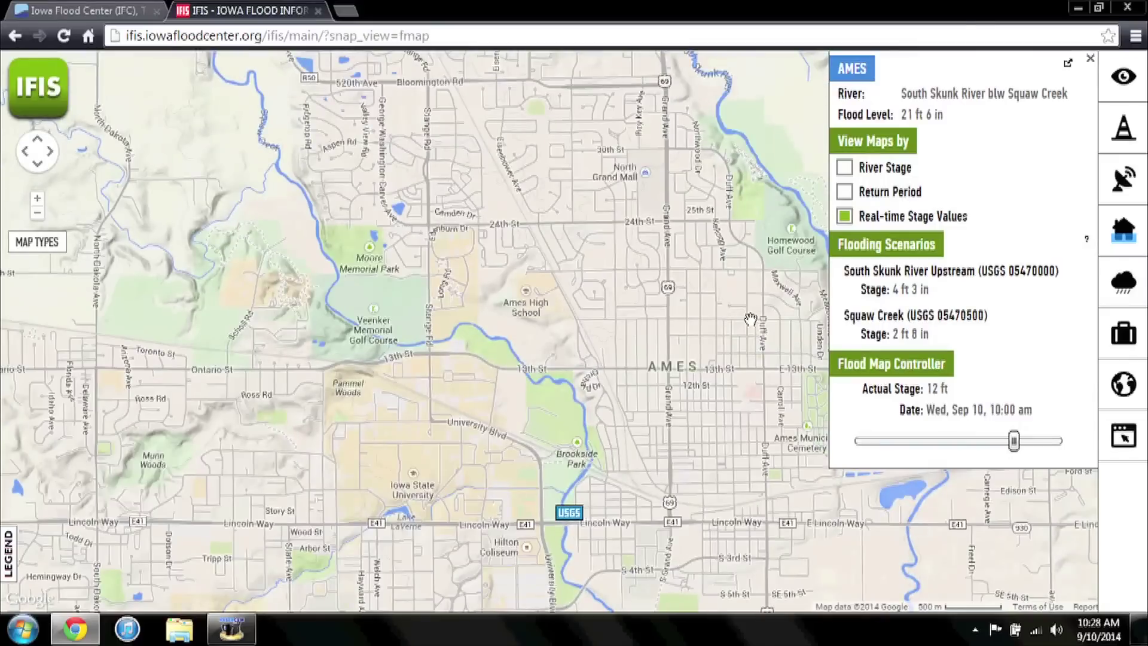
scroll(553, 491, up, 2)
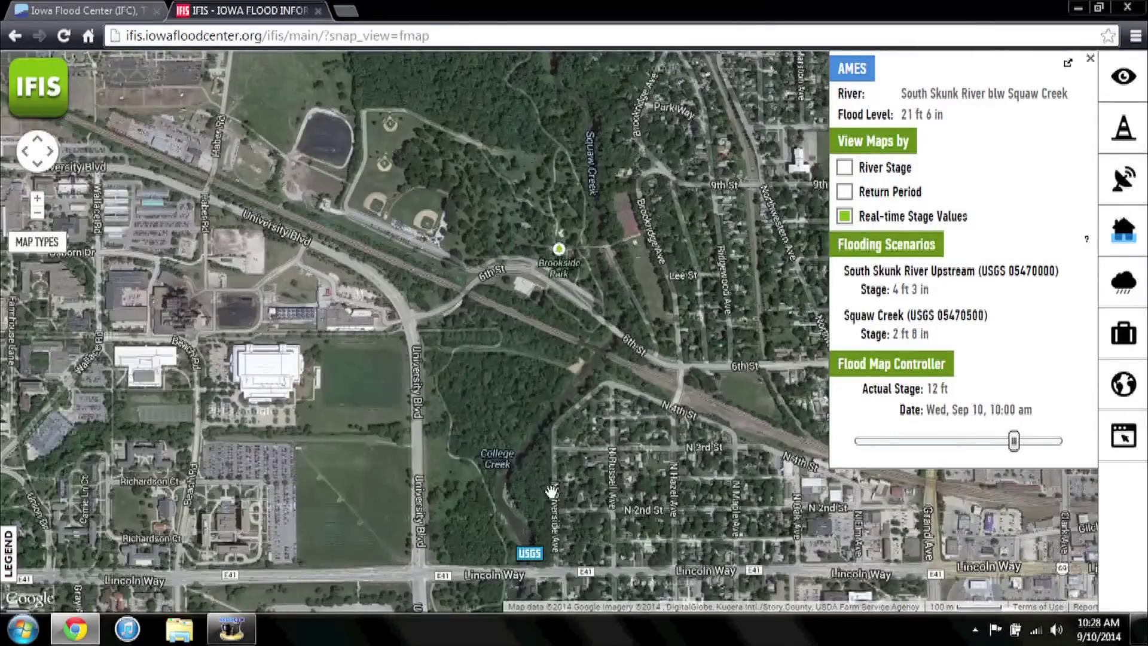
mouse_move(59, 250)
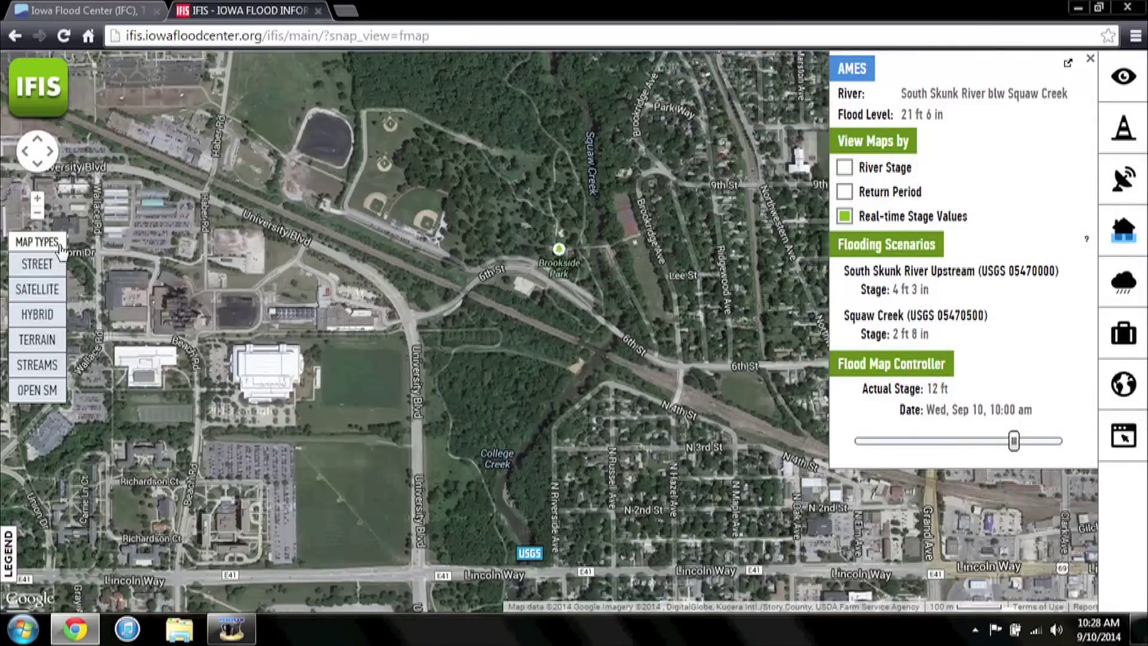
click(845, 167)
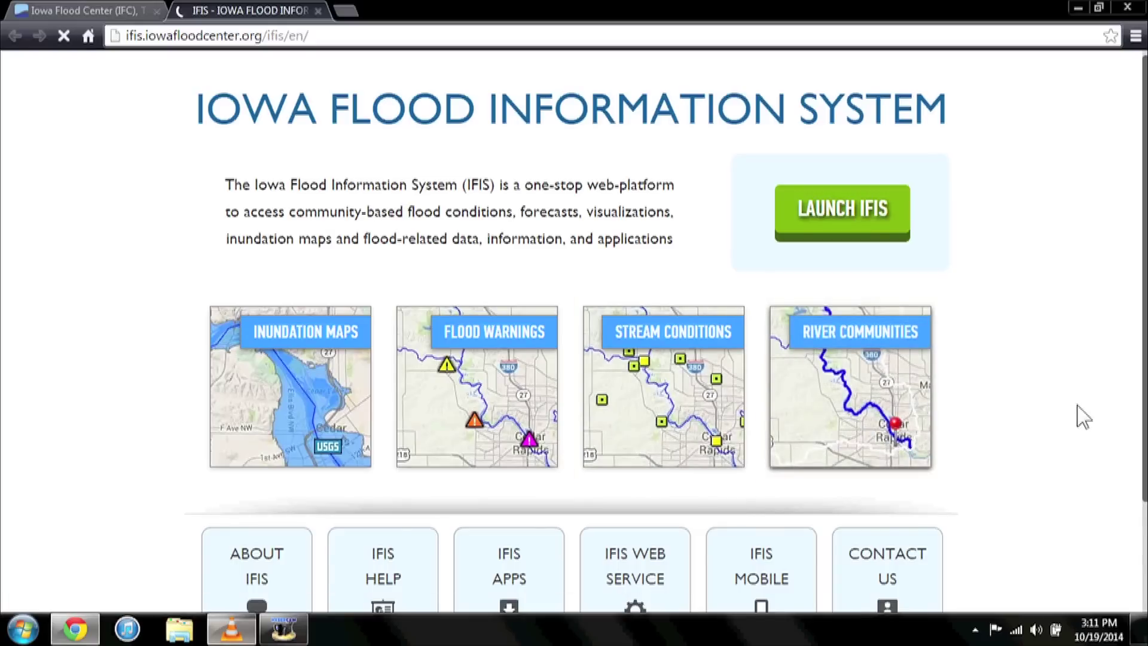
- Search River Communities for 'Cedar Rapi' and select Cedar Rapids (Cedar River)
click(895, 406)
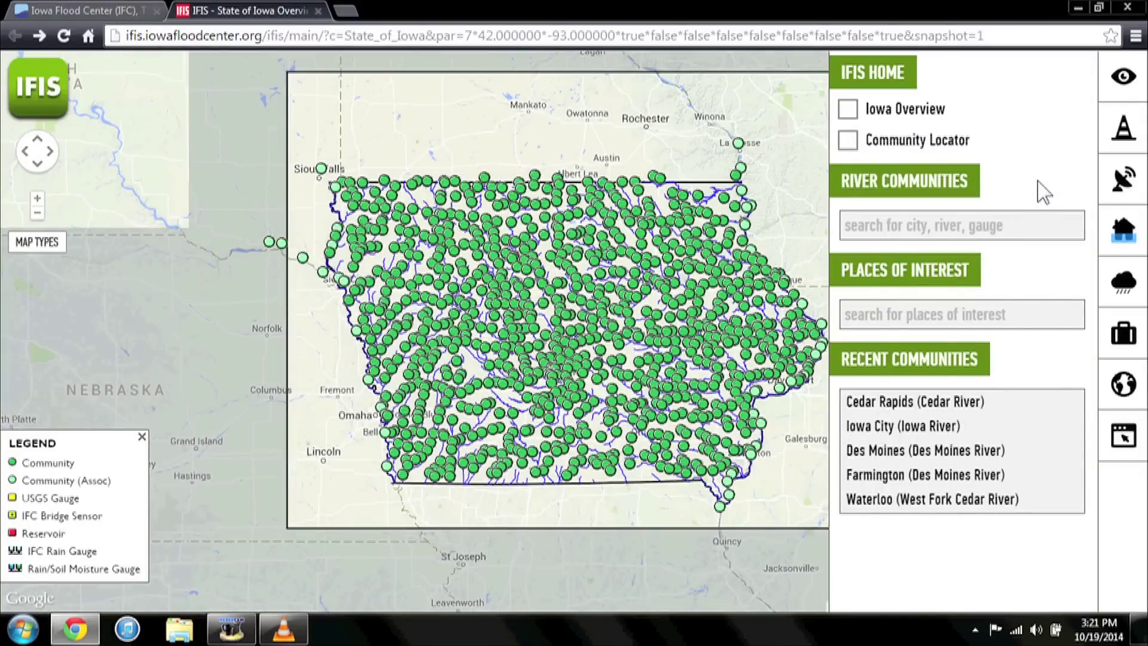
text(Cedar Rapid)
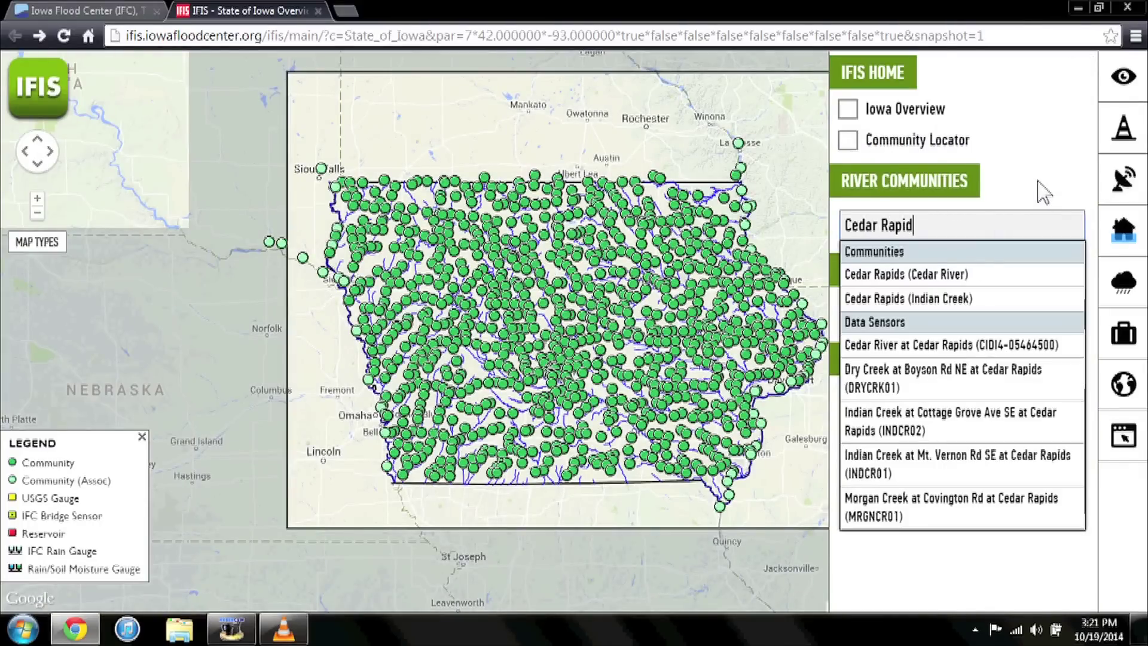
click(971, 276)
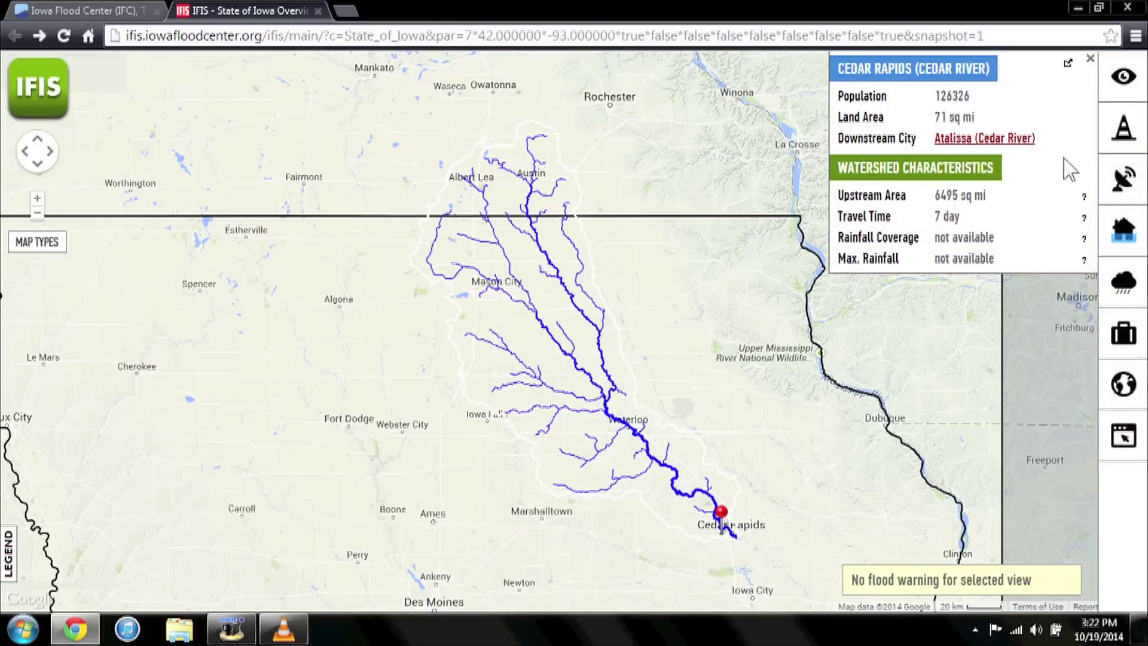
- Turn on the Weather Layer under the weather conditions layers
click(1127, 139)
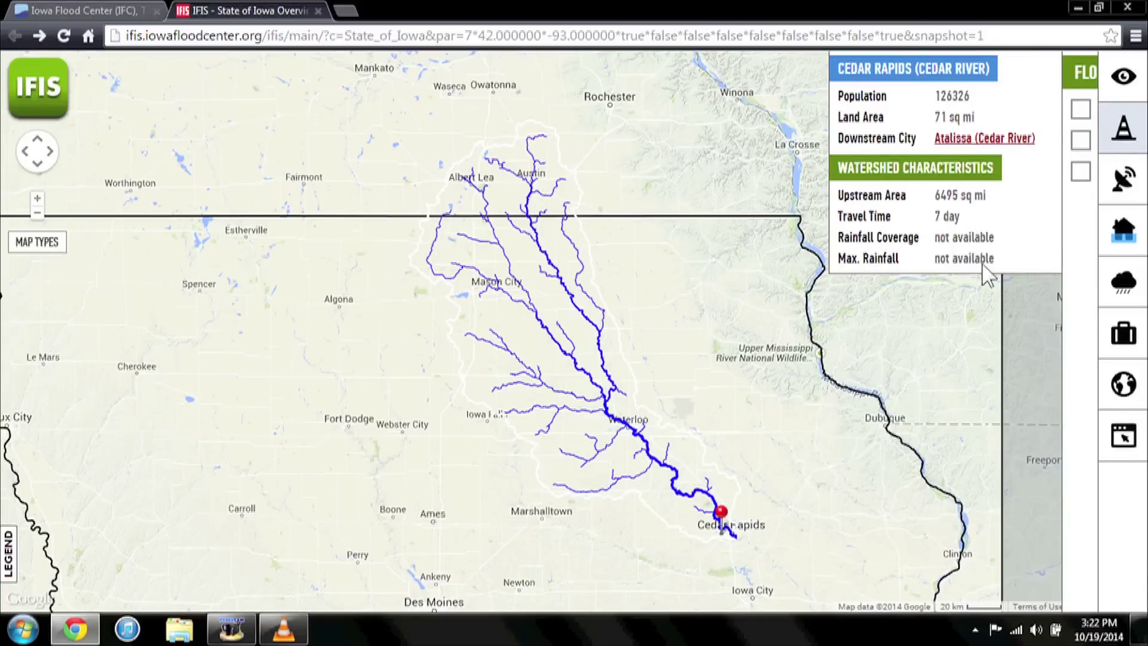
click(1132, 298)
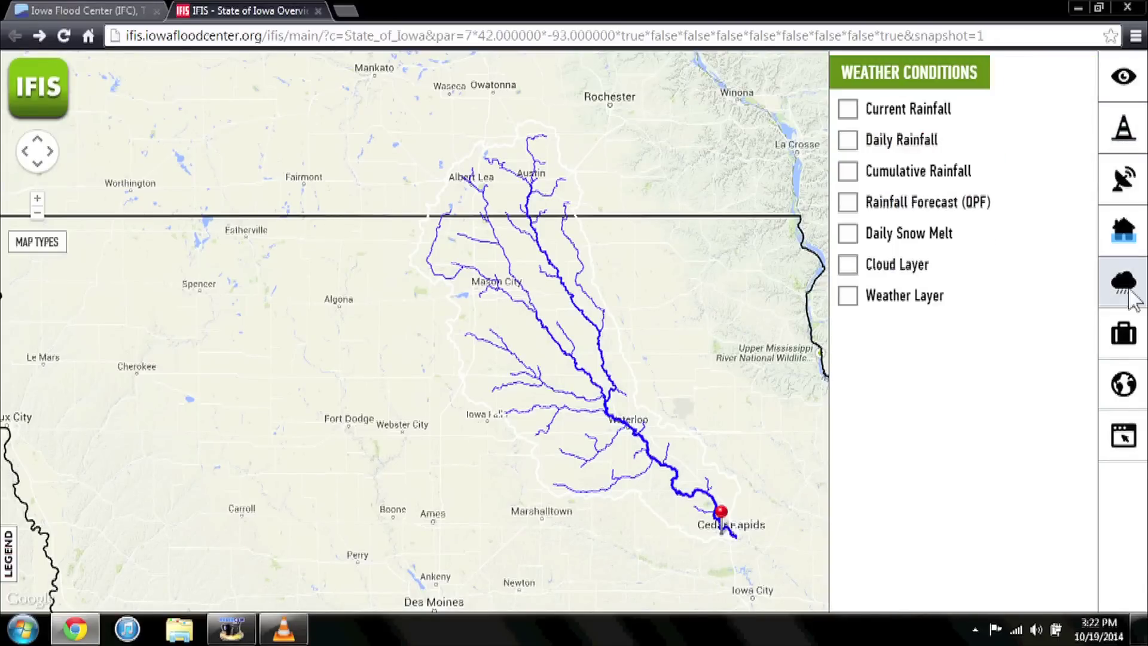
click(1000, 302)
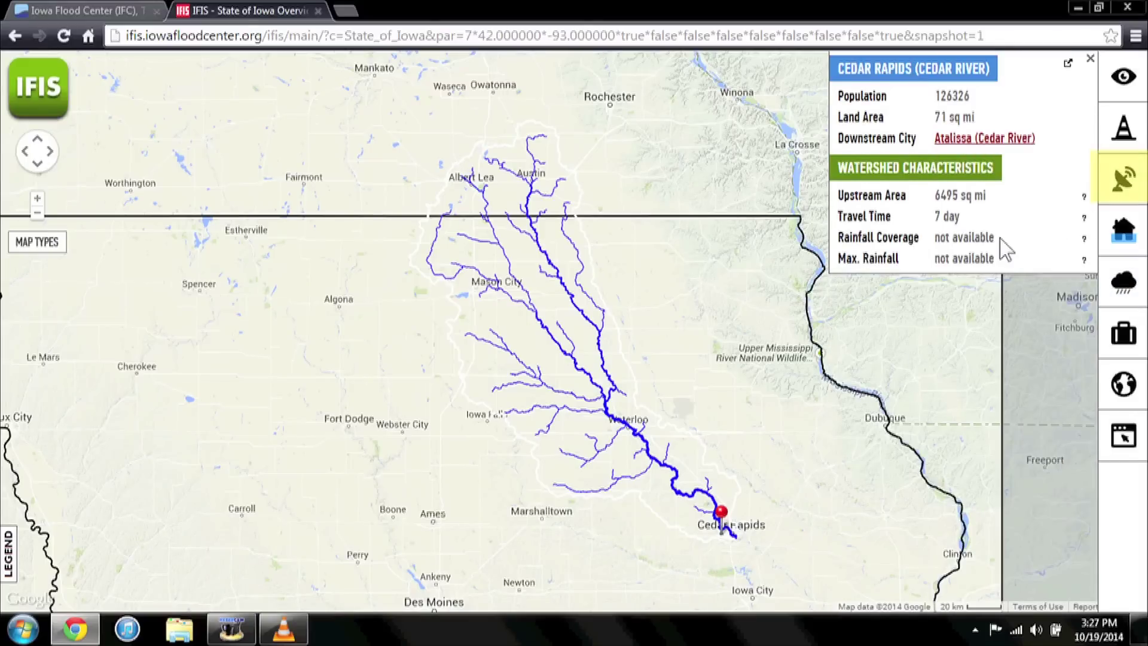
- Show Stream Gauges and center the map on the upper Cedar River basin
click(1125, 180)
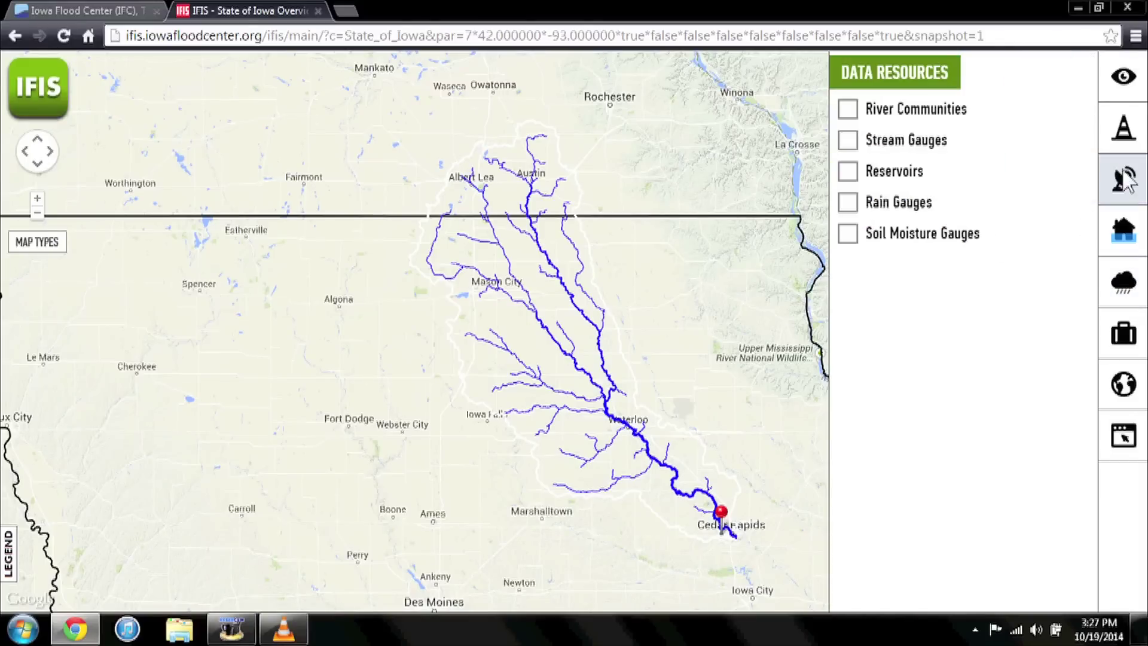
click(851, 141)
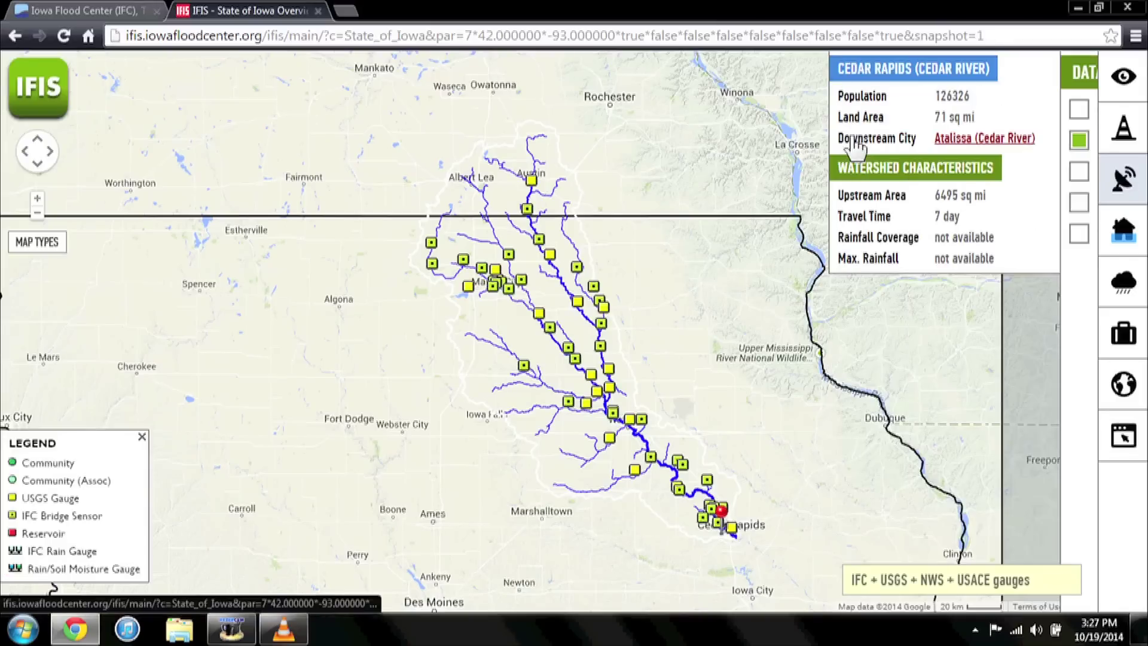
drag(684, 300, 693, 234)
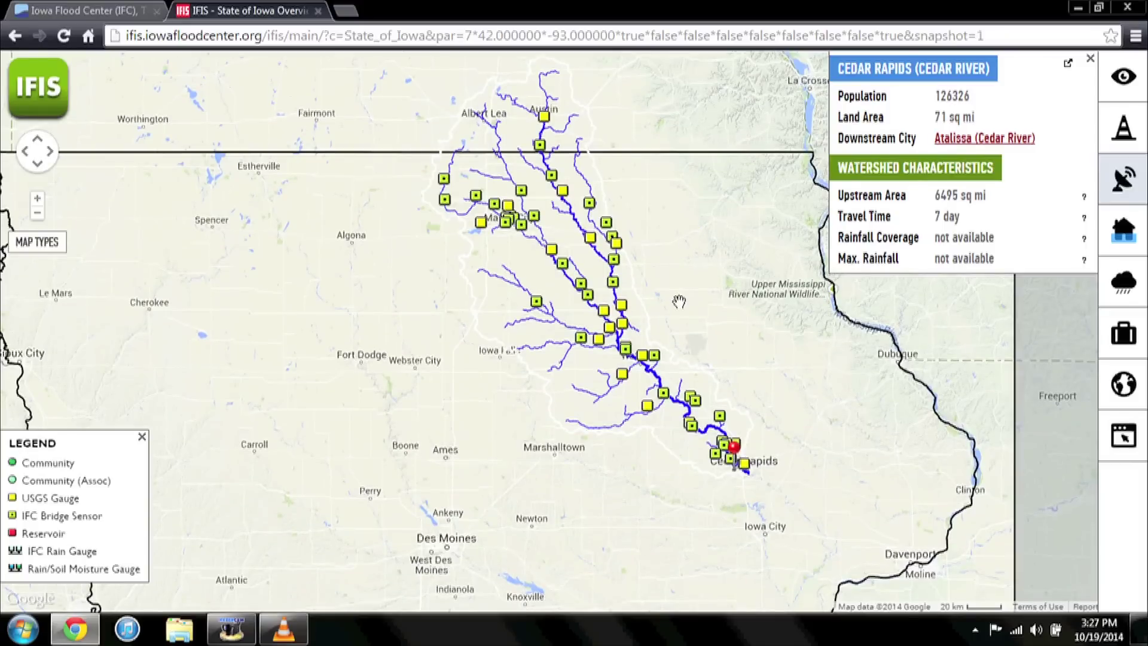
scroll(679, 300, up, 1)
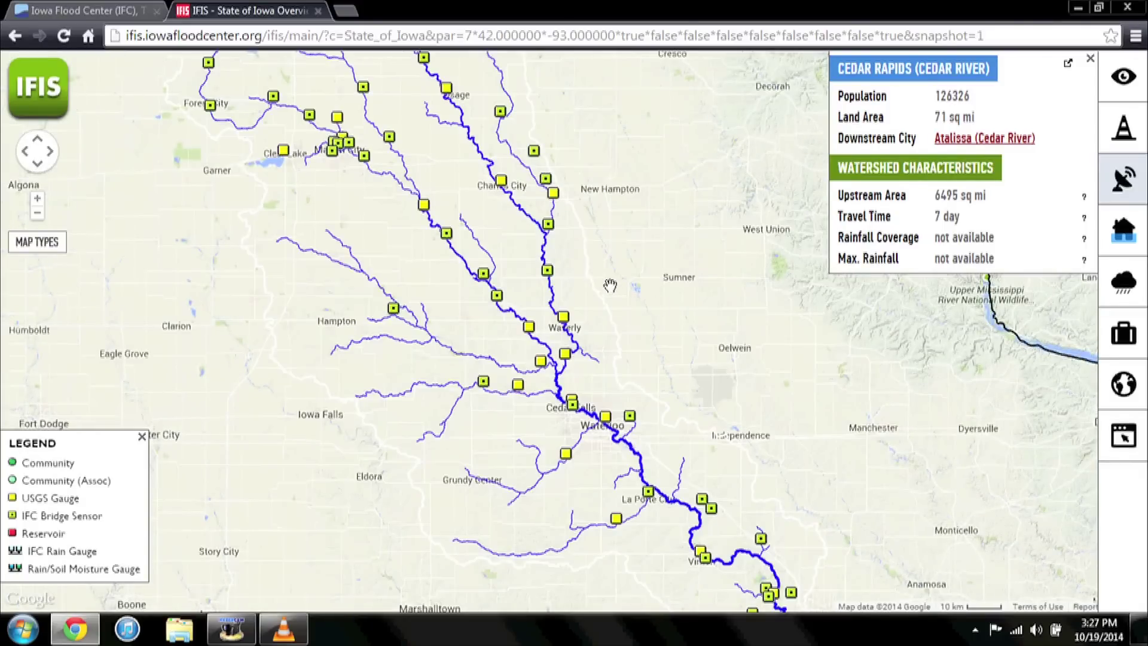
drag(610, 286, 682, 346)
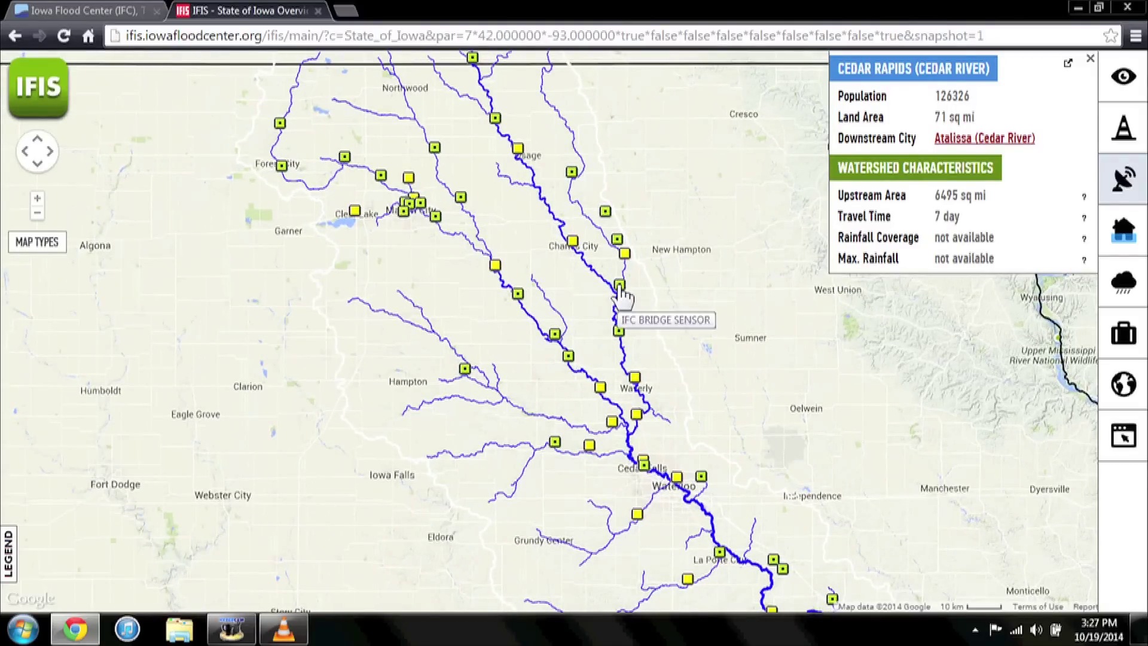
- Check the Nashua bridge sensor report (2 ft 10 in, no warning), then uncheck Stream Gauges
click(621, 287)
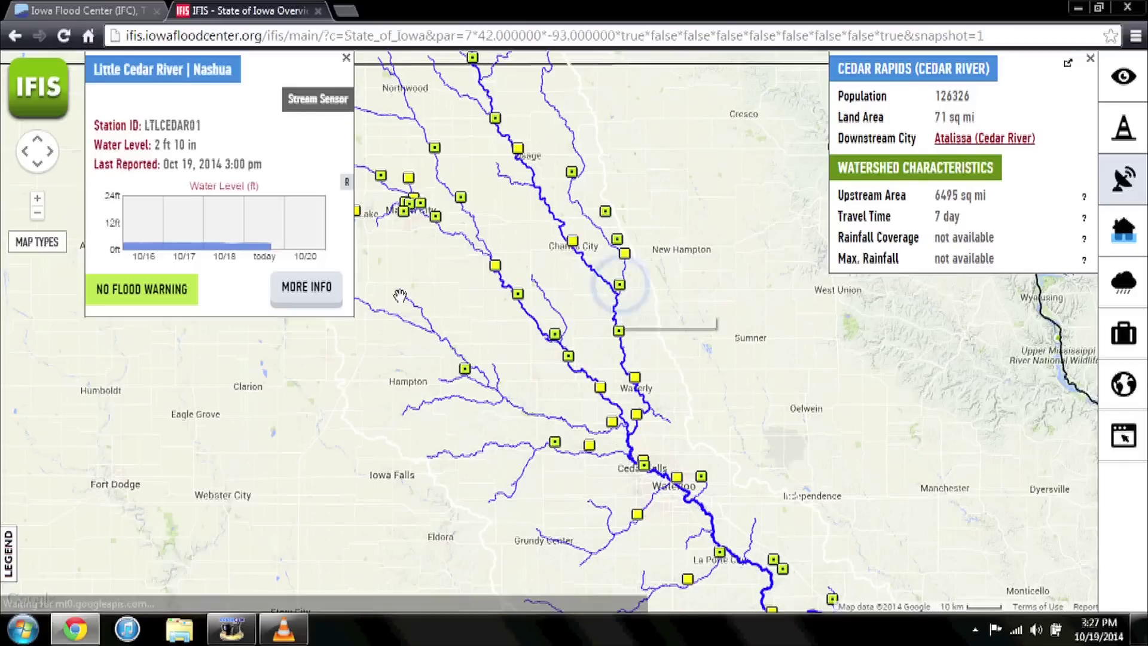
click(317, 297)
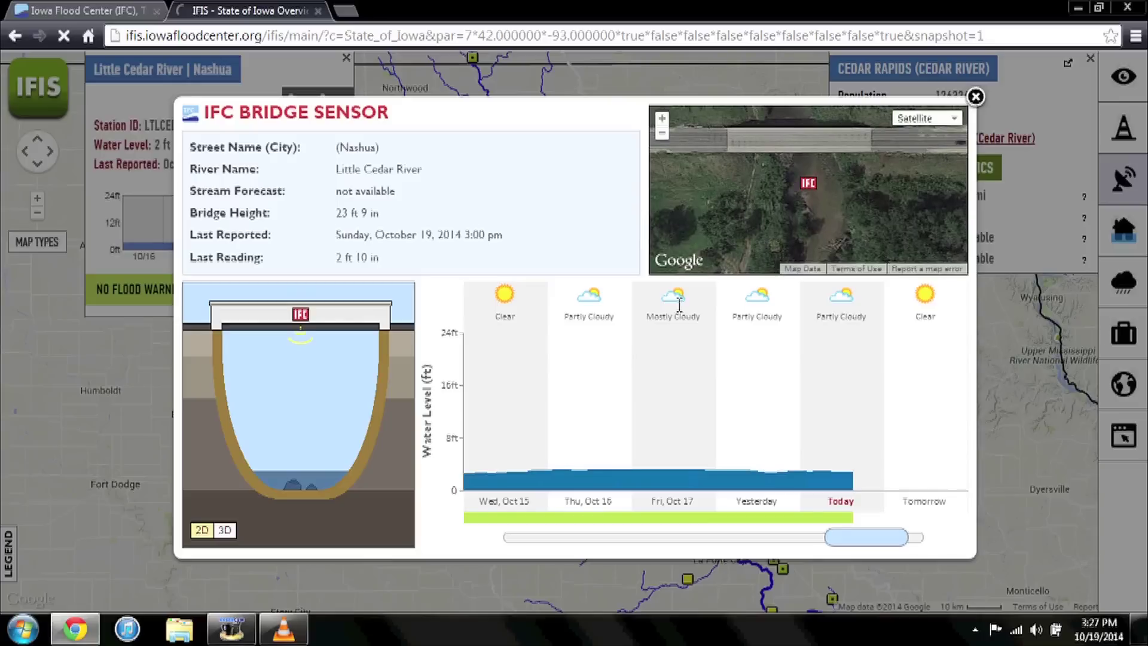
click(976, 96)
click(1124, 180)
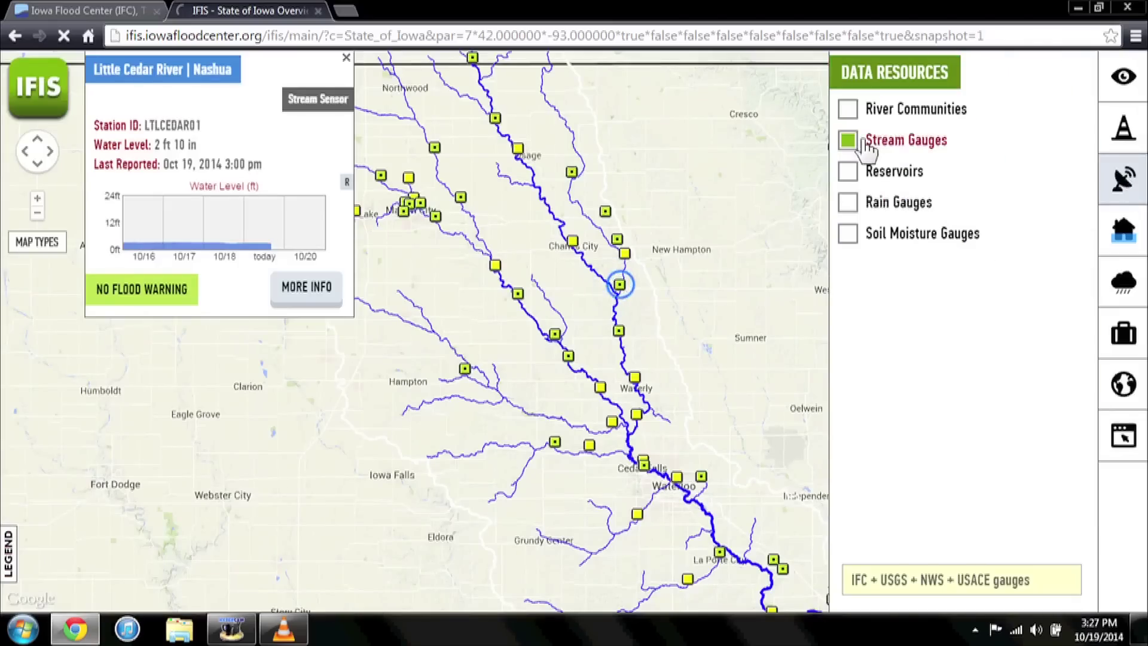
click(848, 140)
click(1124, 333)
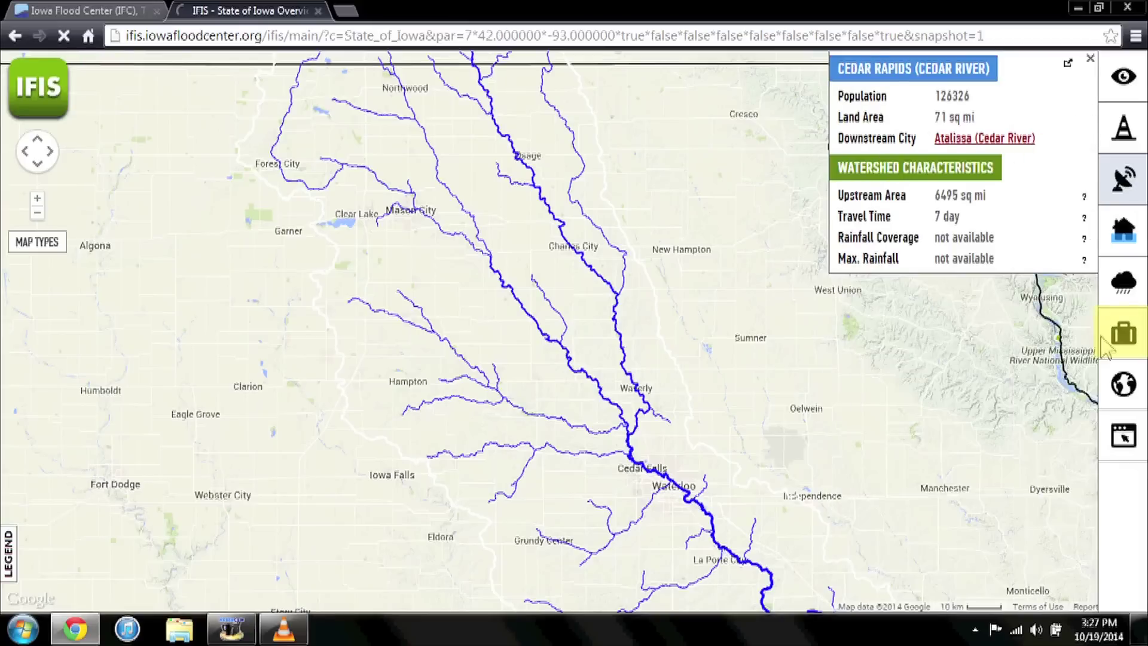
click(886, 170)
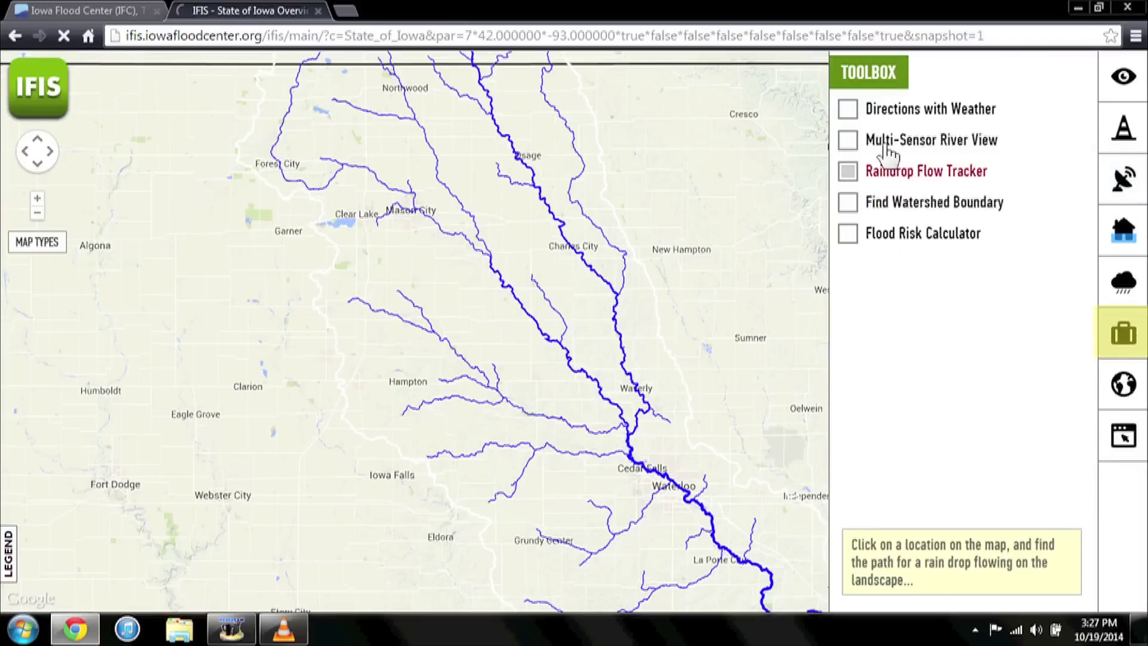
click(847, 143)
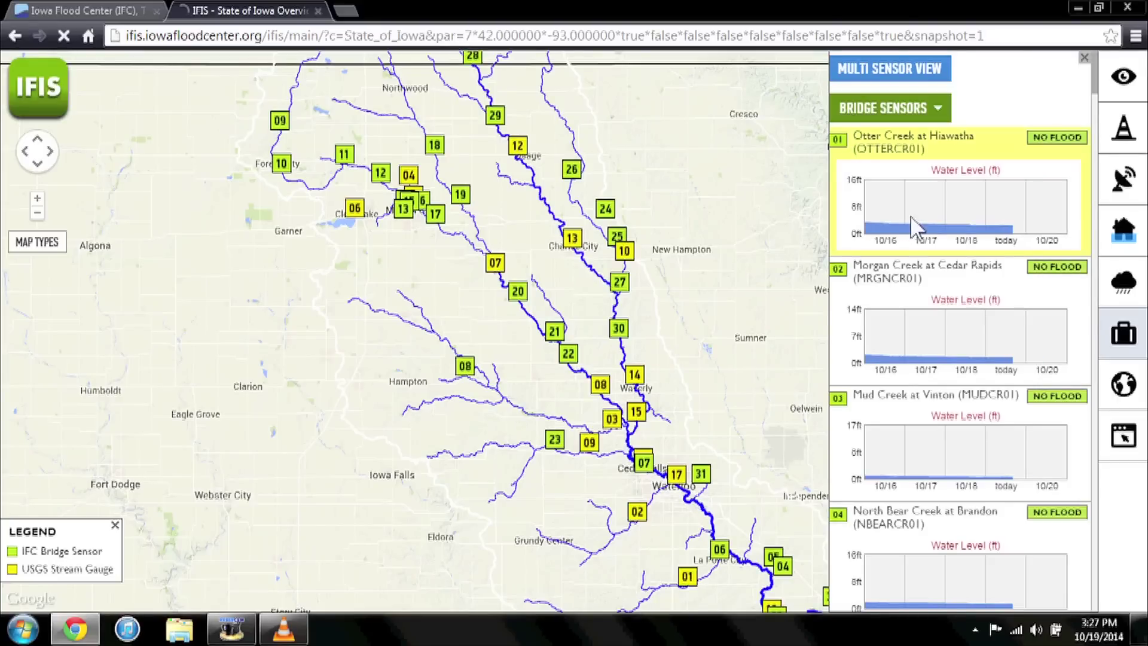
scroll(936, 239, down, 1)
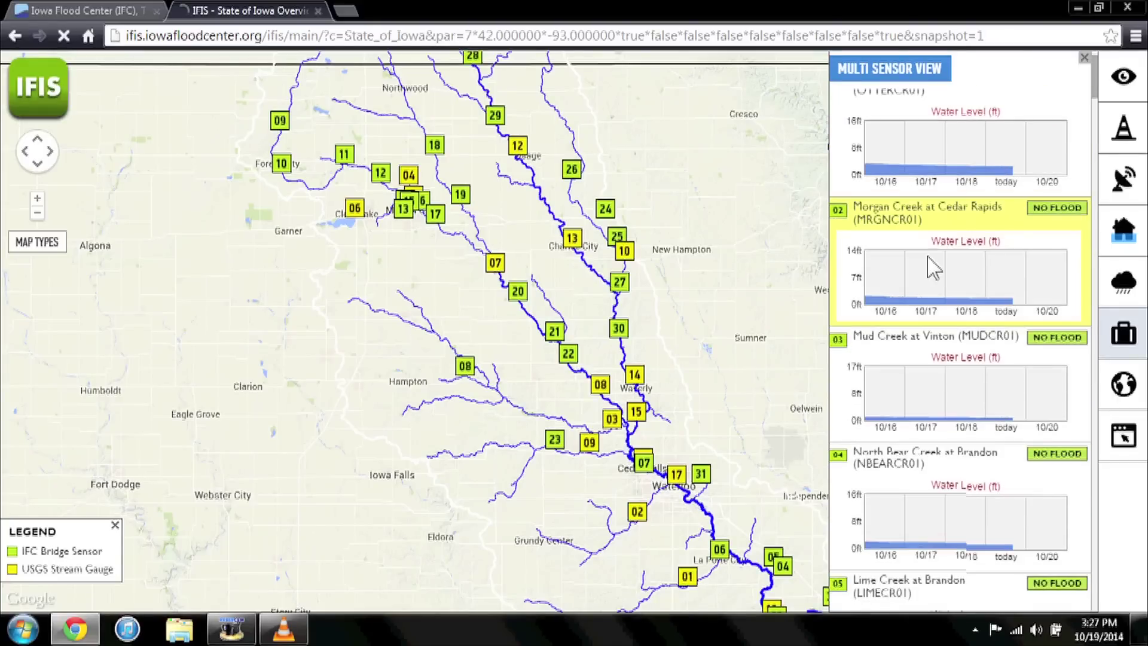
scroll(948, 311, down, 1)
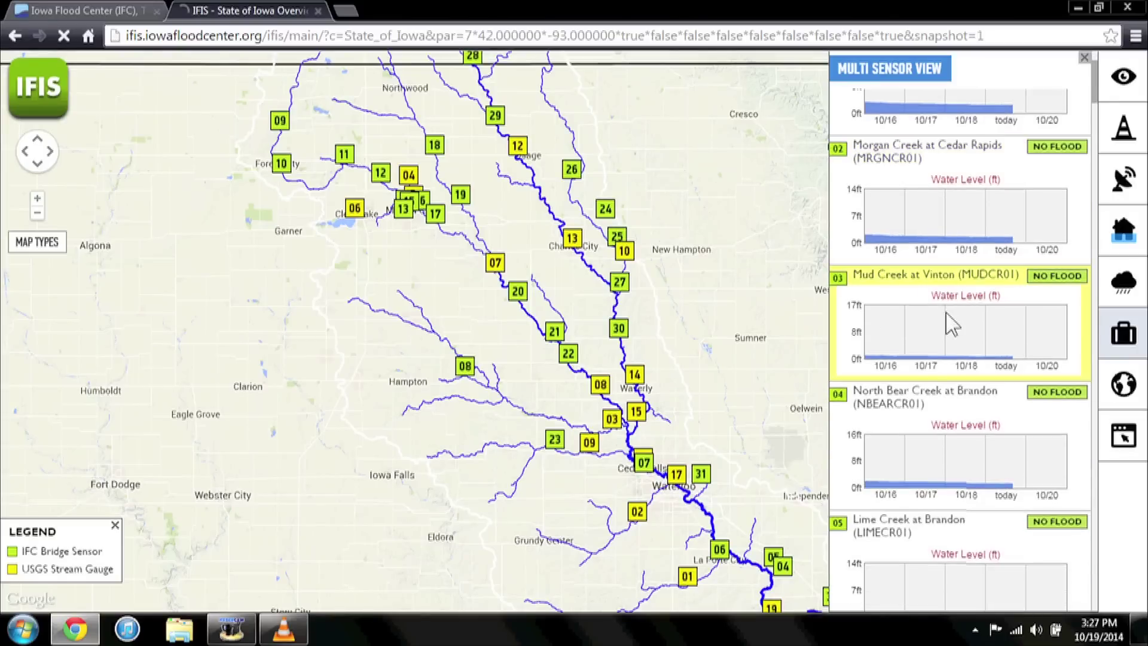
scroll(951, 326, down, 1)
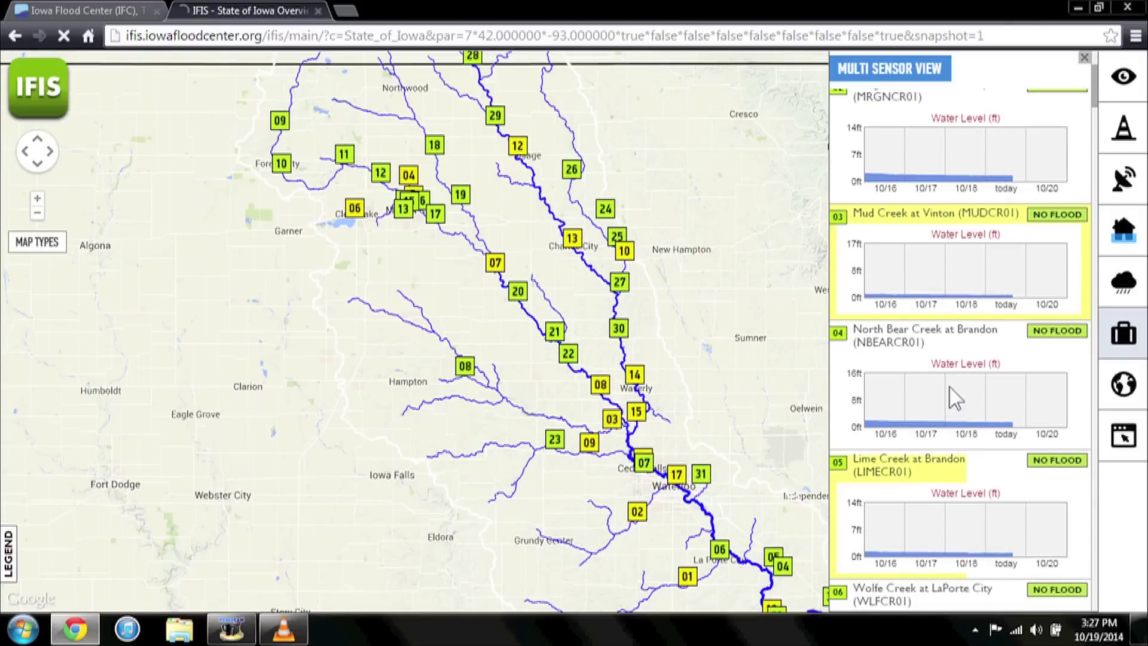
click(1123, 333)
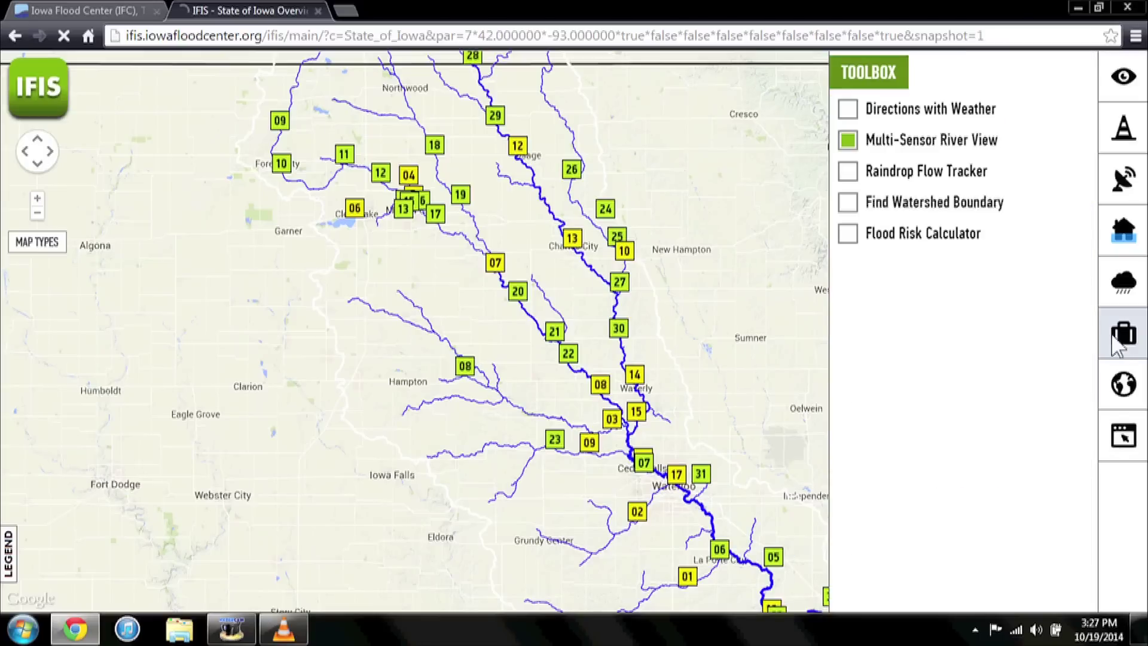
mouse_move(883, 159)
click(848, 141)
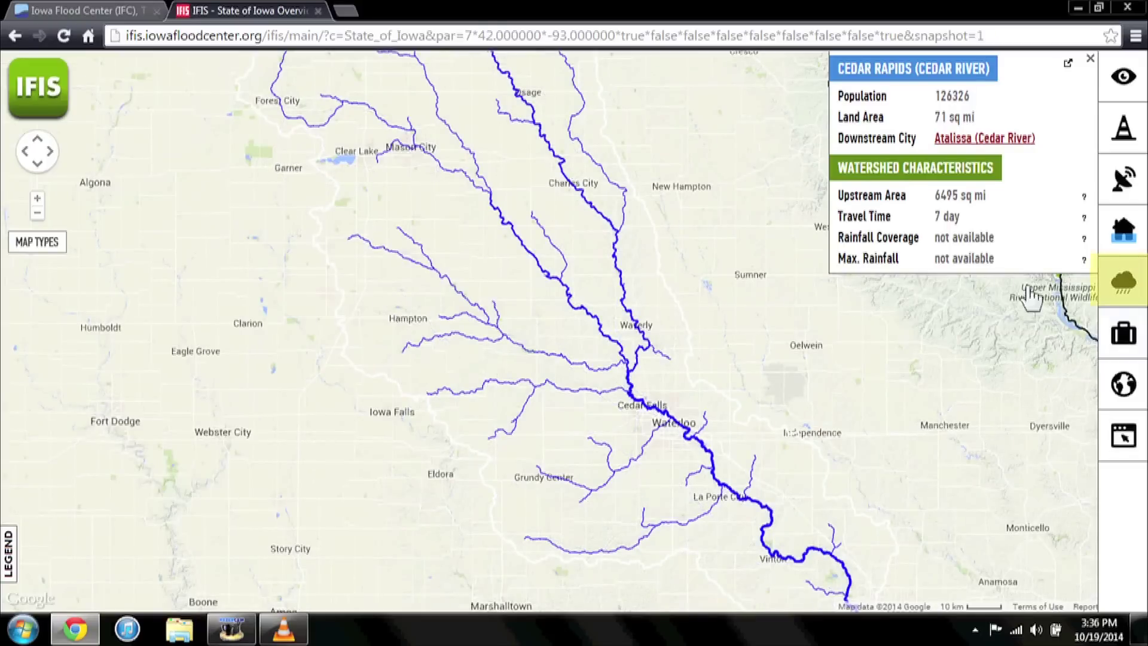
- Show current rainfall, then daily rainfall stepped back three days to the 13th
click(1125, 283)
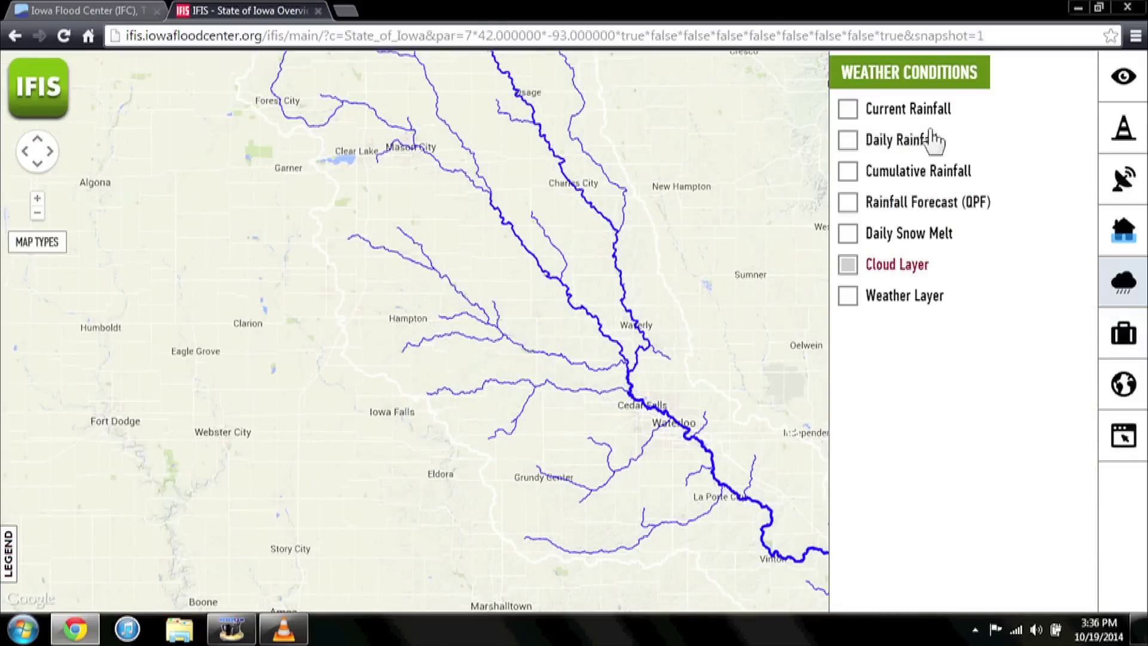
click(848, 110)
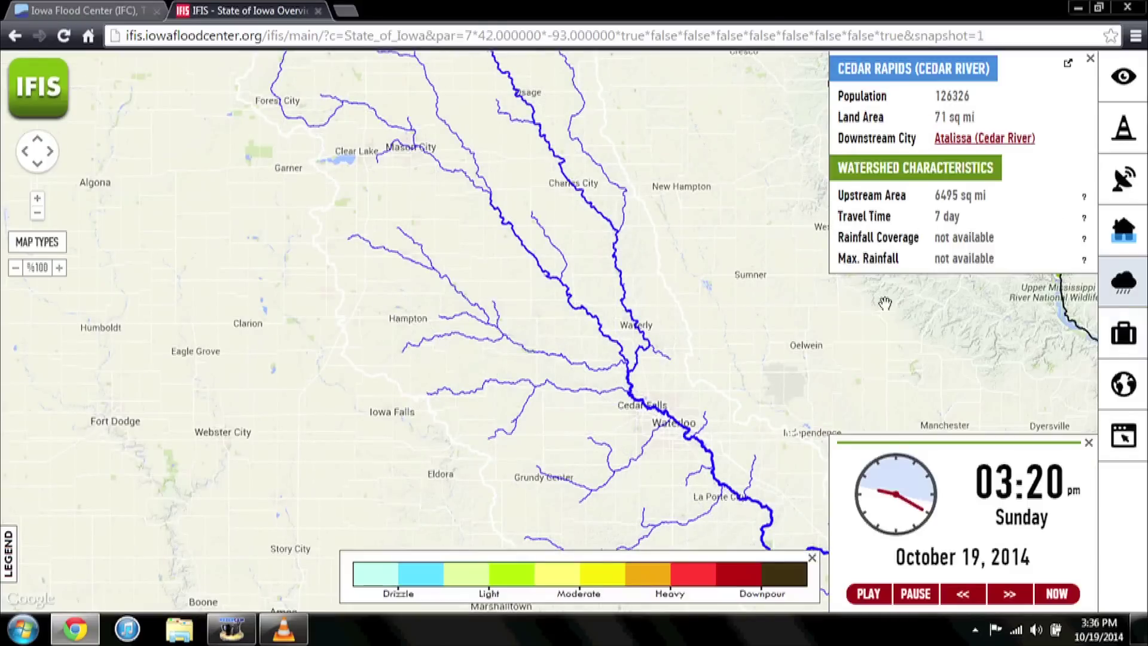
click(1123, 283)
click(848, 141)
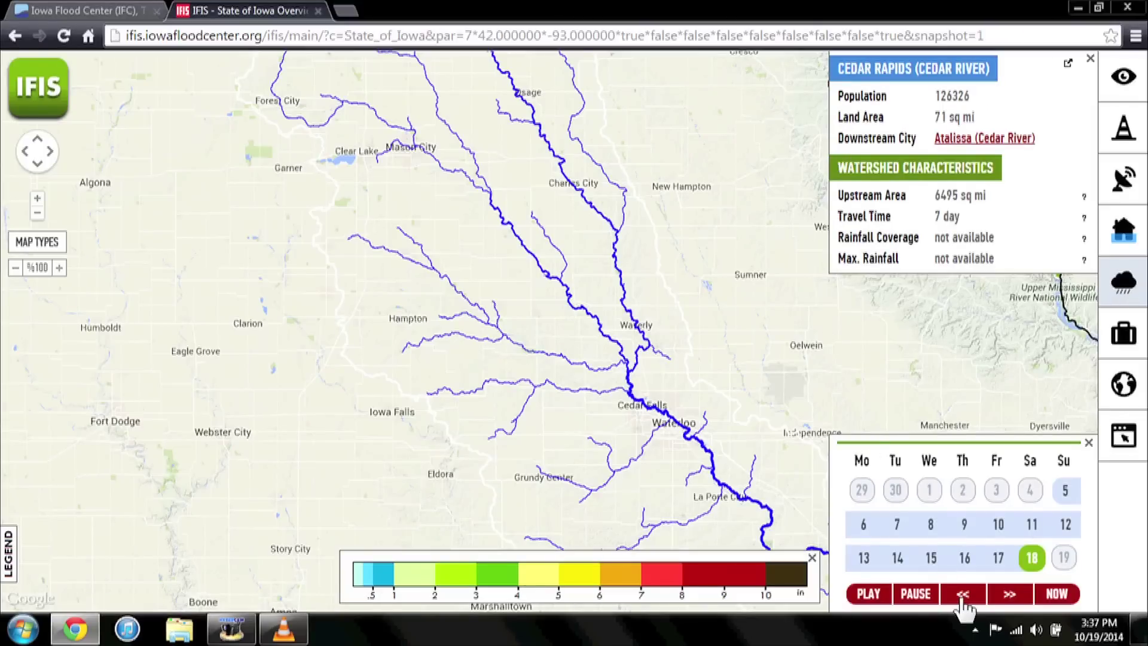
click(963, 593)
click(962, 594)
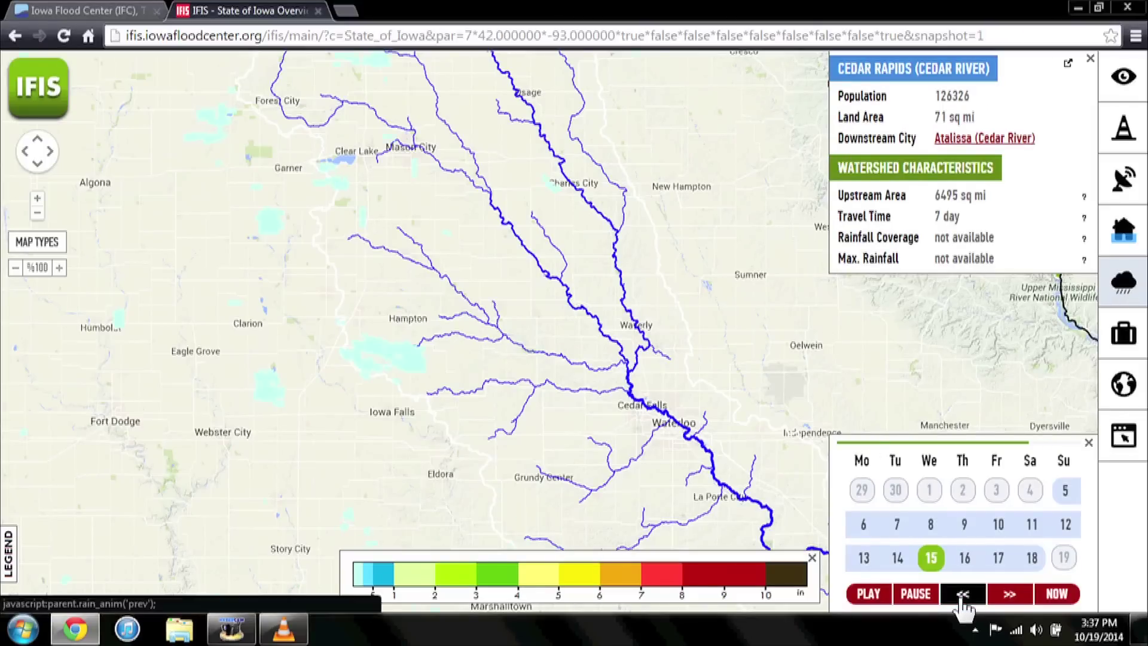
click(963, 594)
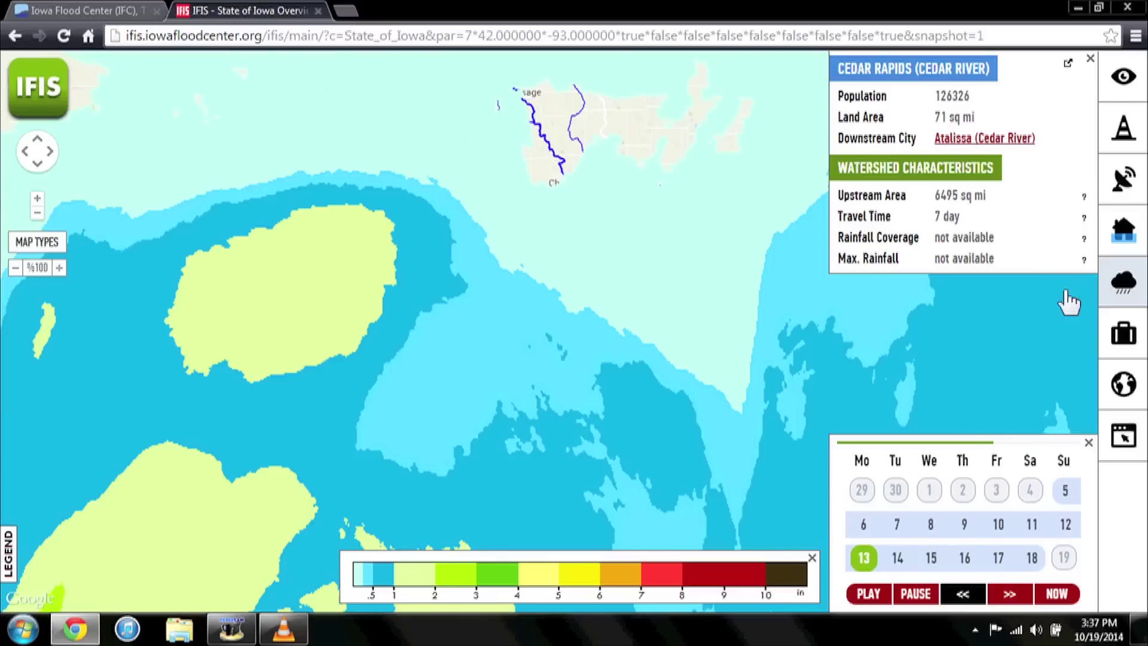
- Switch to cumulative rainfall and extend its start date back to the 12th
click(1123, 282)
click(848, 172)
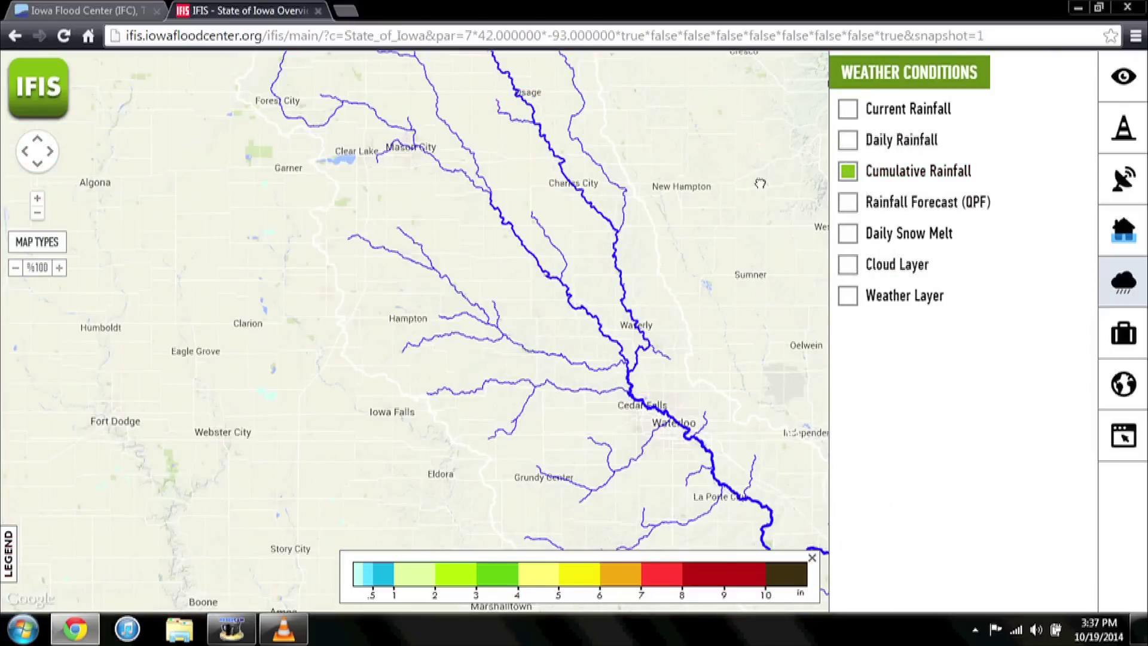
click(964, 594)
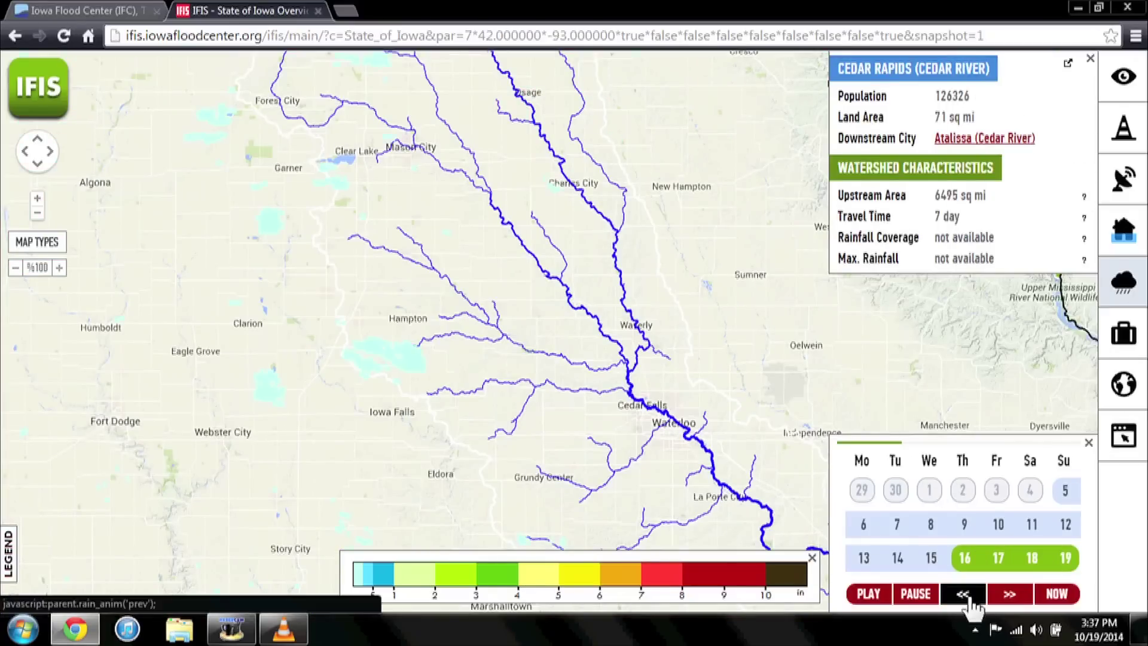
click(964, 594)
click(965, 595)
click(965, 595)
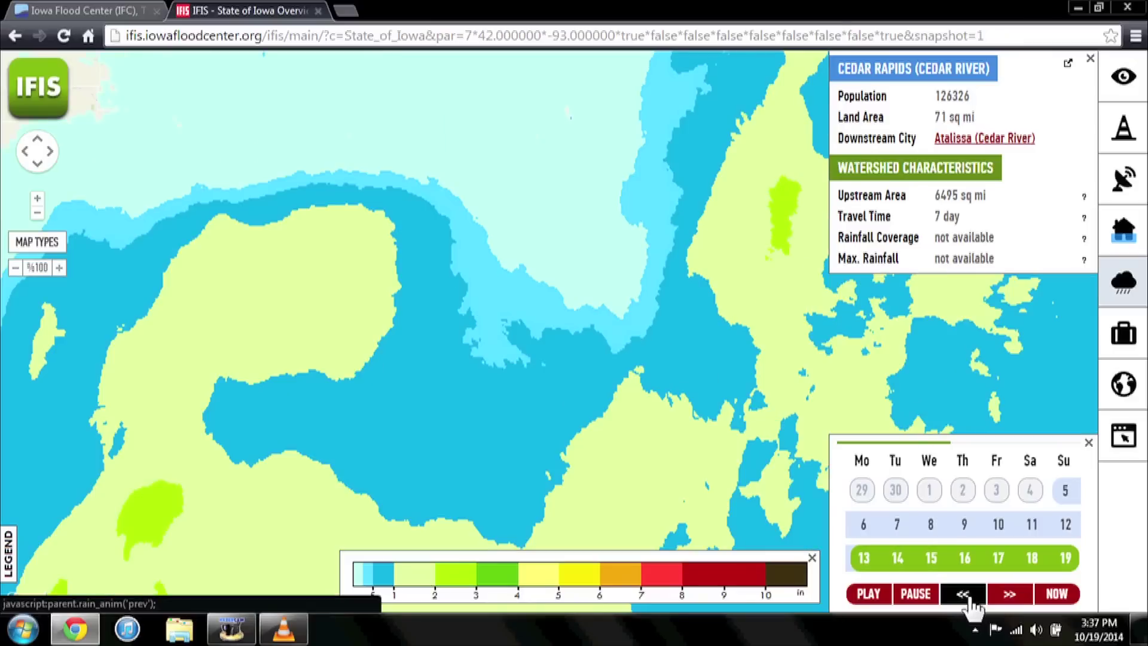
click(965, 595)
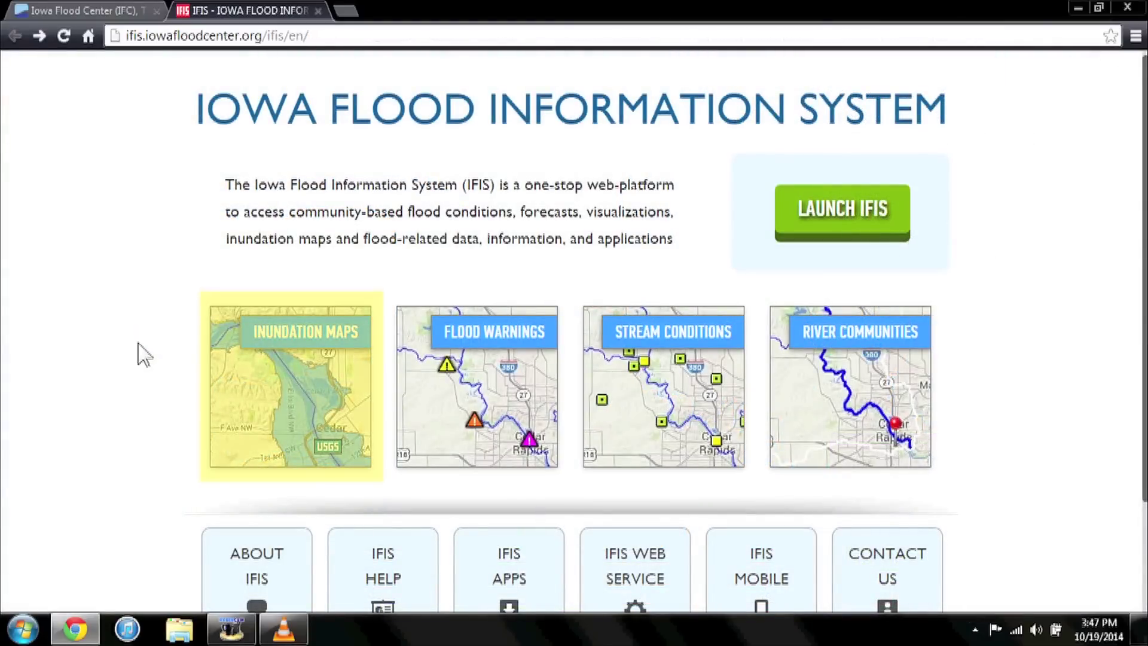
- Open the Inundation Maps and select Cedar Rapids to see its USGS Cedar River gauge panel
click(289, 384)
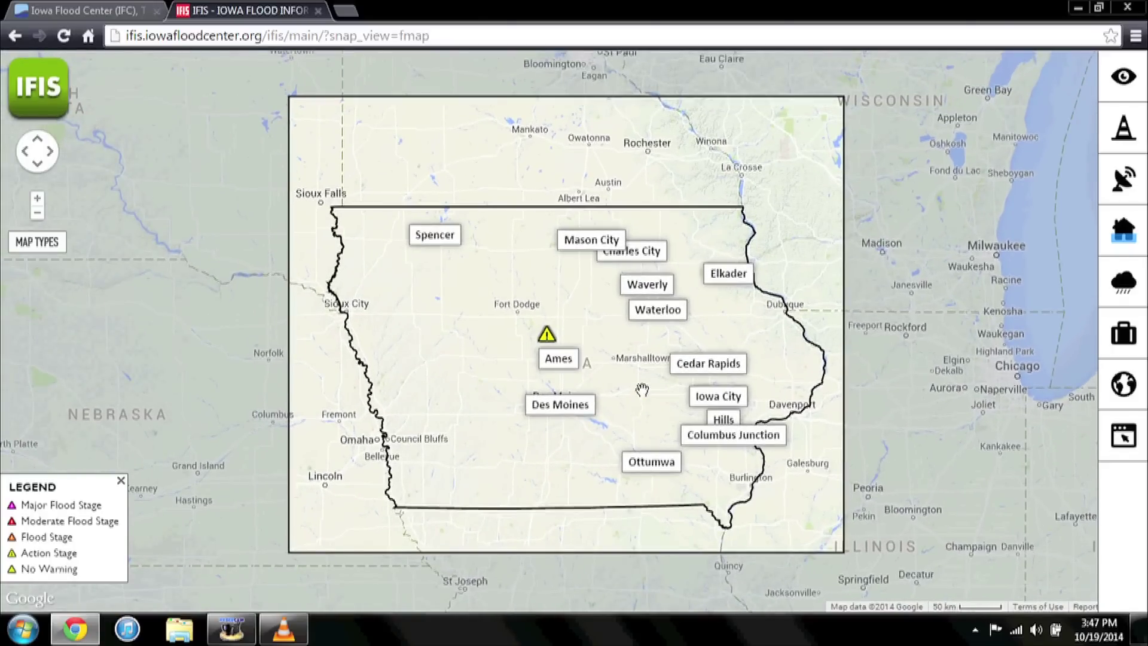
click(686, 374)
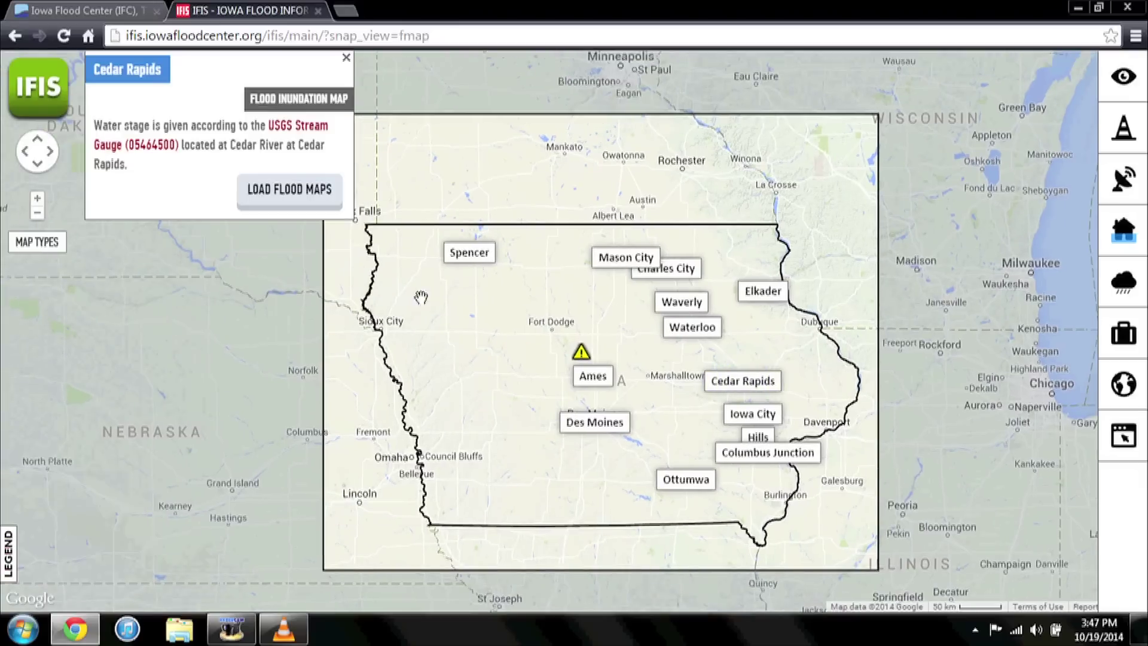
- Load the Cedar Rapids flood maps and switch from real-time stage to River Stage view
click(298, 192)
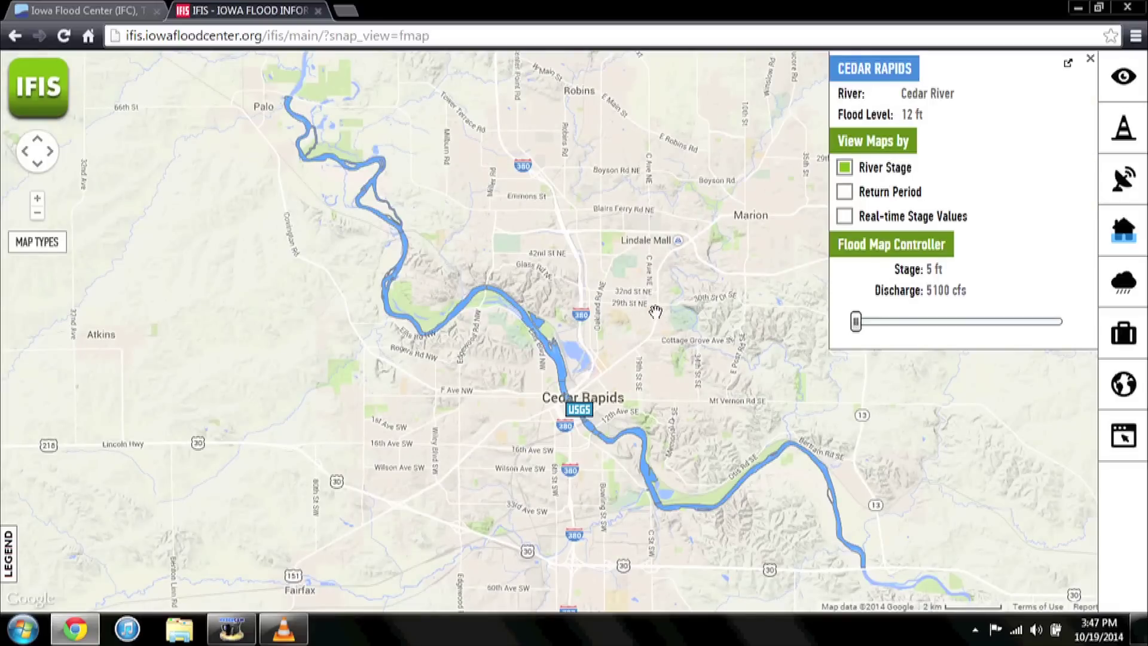
click(845, 216)
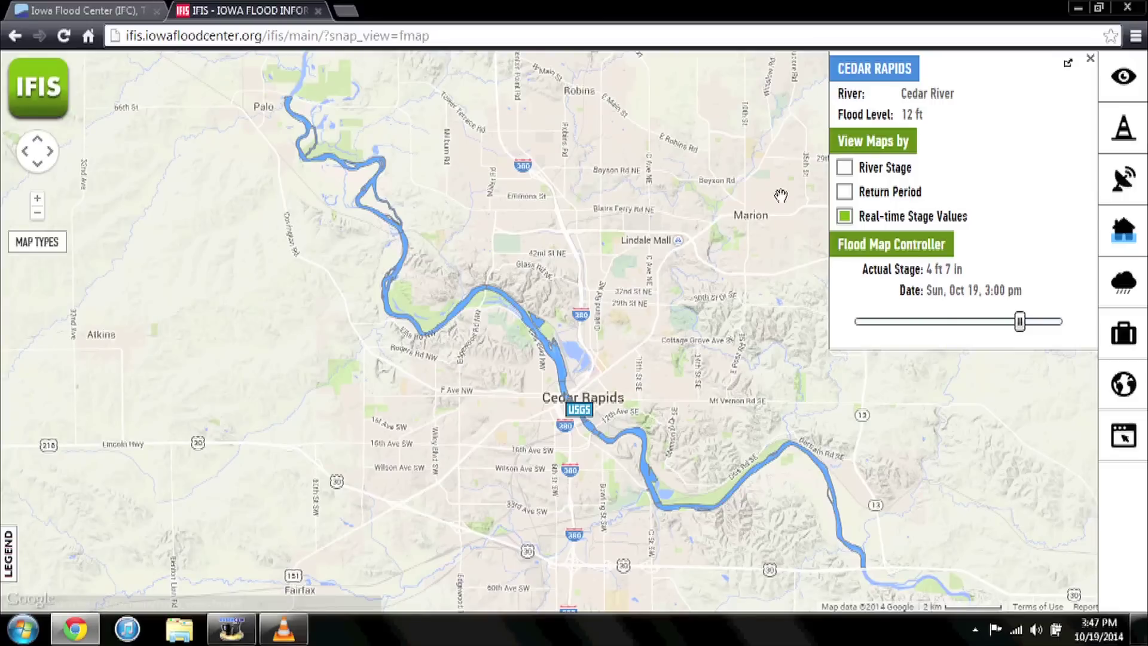
click(845, 168)
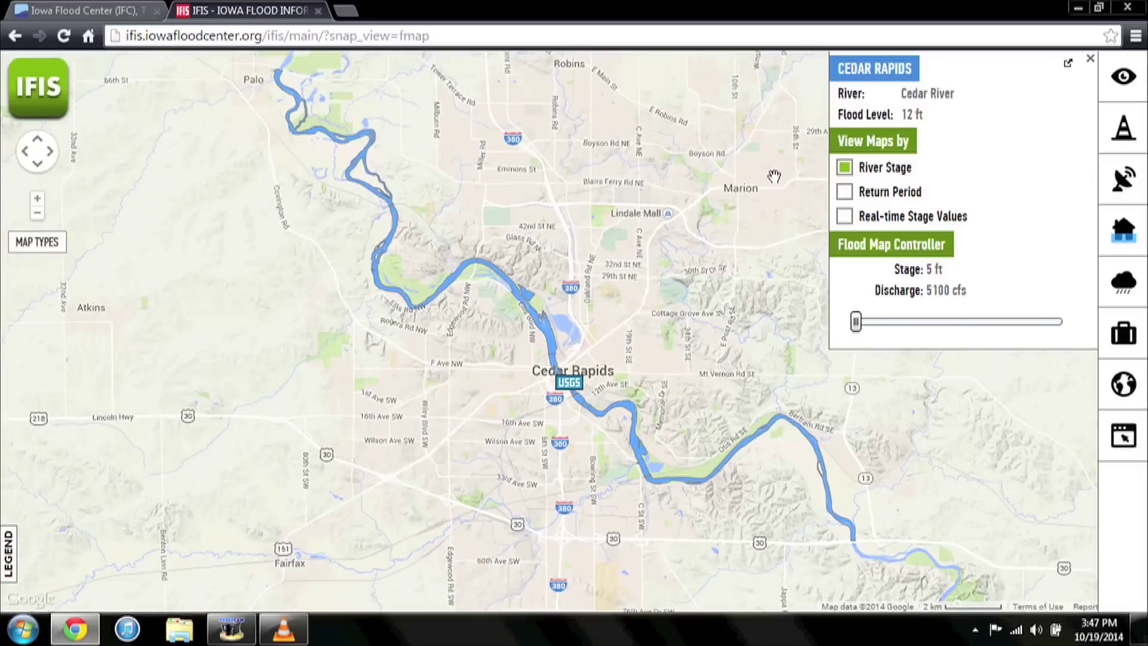
- Raise the Cedar Rapids flood stage to 30.5 ft and zoom in near Coe College
drag(855, 322, 1017, 324)
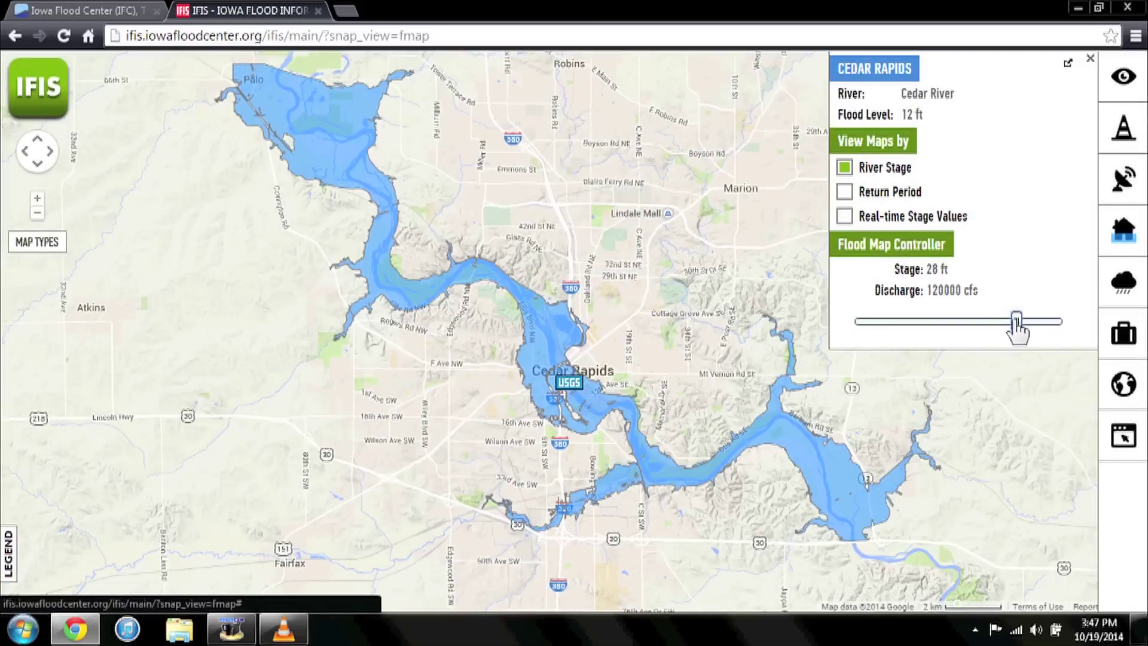
drag(1016, 329, 1035, 327)
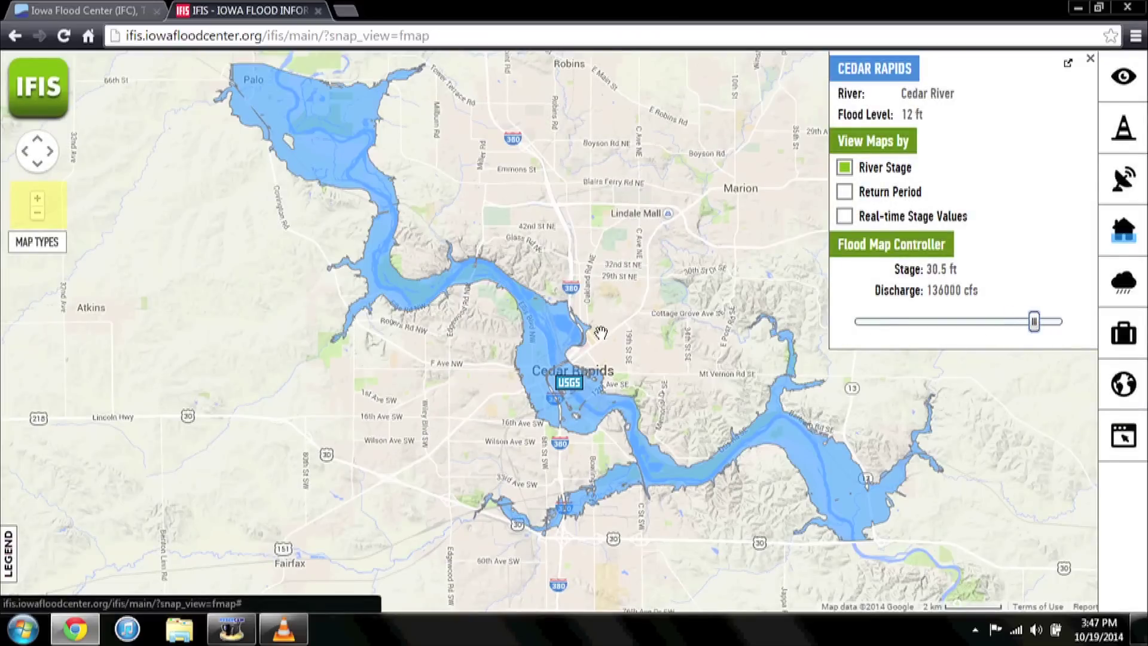
scroll(600, 333, up, 2)
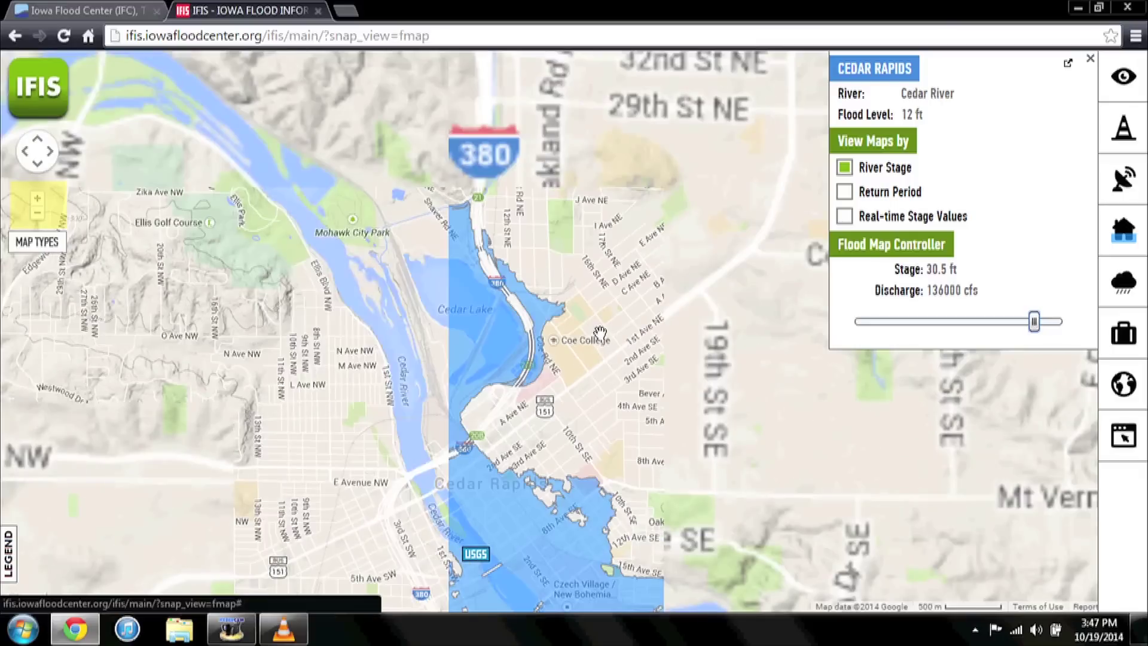
scroll(600, 333, up, 1)
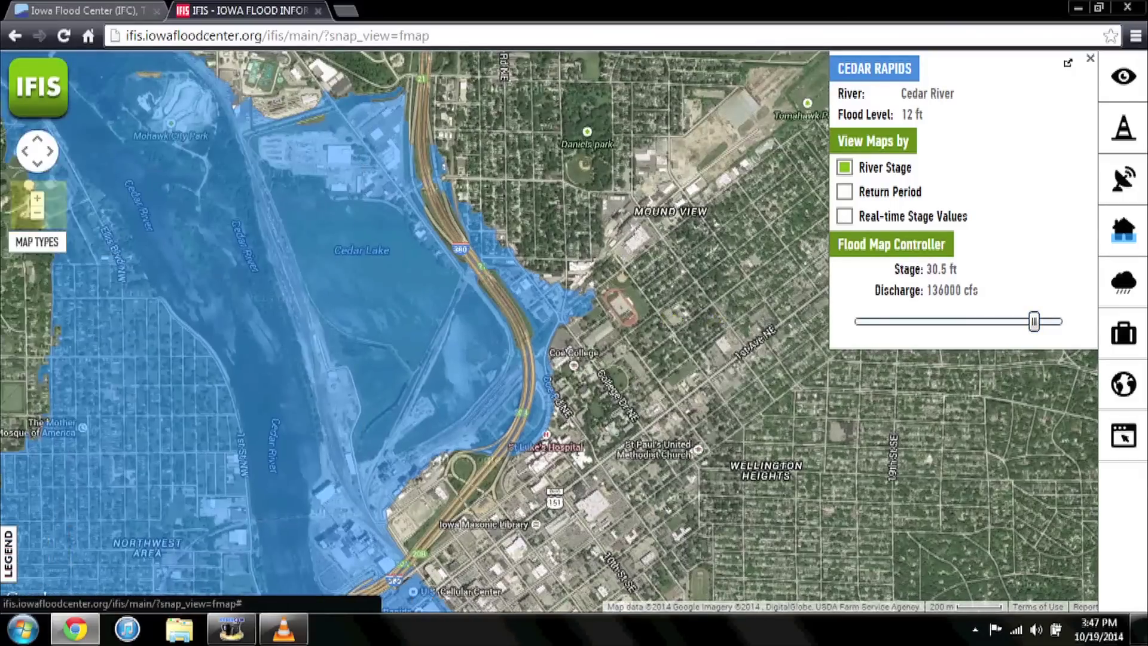
drag(638, 341, 646, 341)
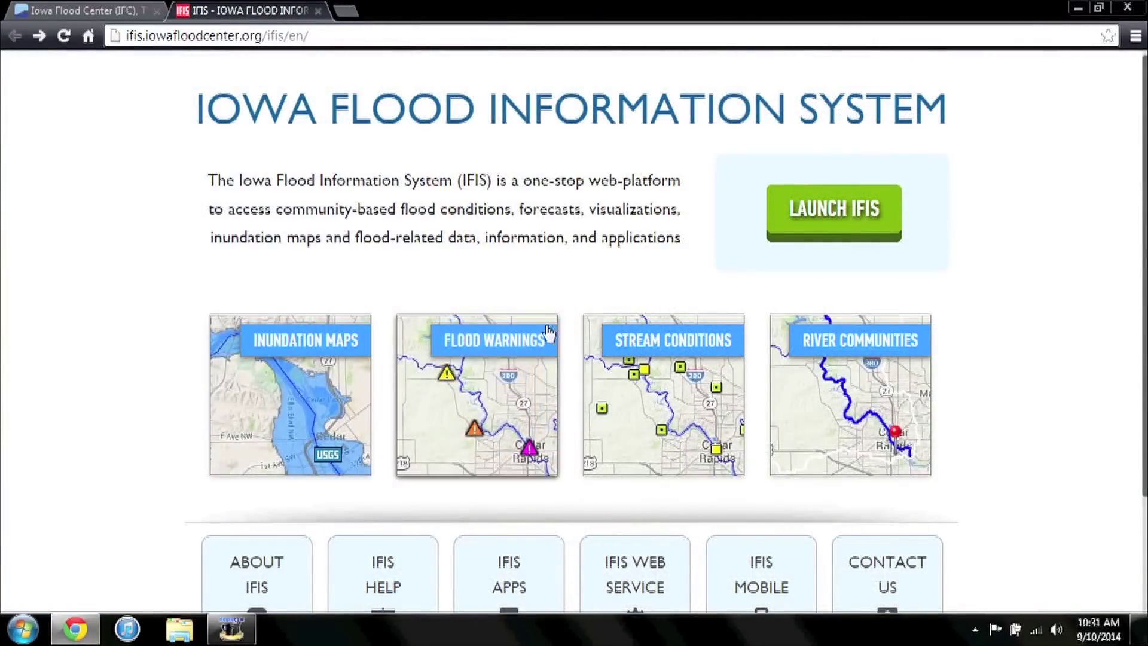
- Show the Flood Warnings map's Keosauqua sensor summary on the Des Moines River, at 21 ft 1 in
click(492, 387)
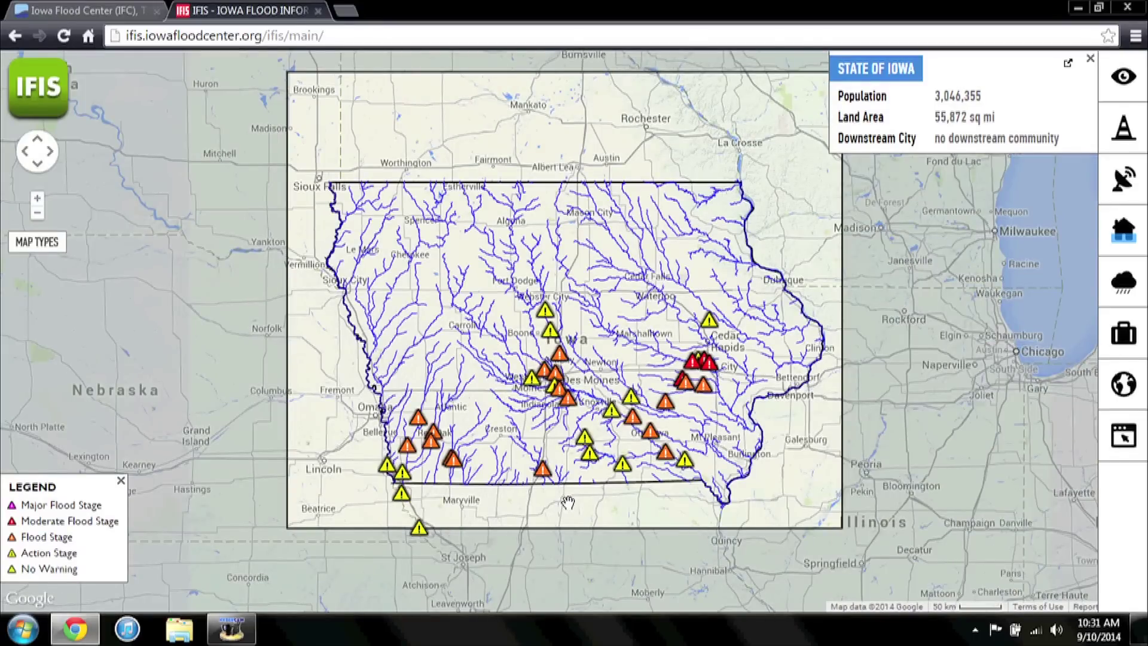
click(685, 460)
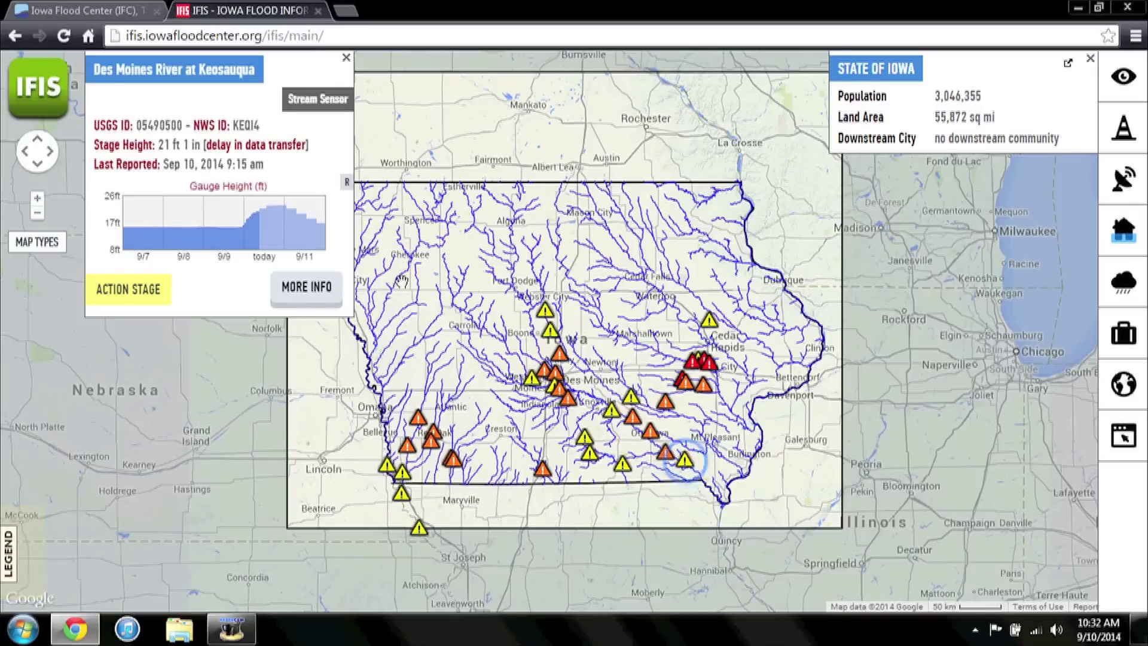
click(312, 299)
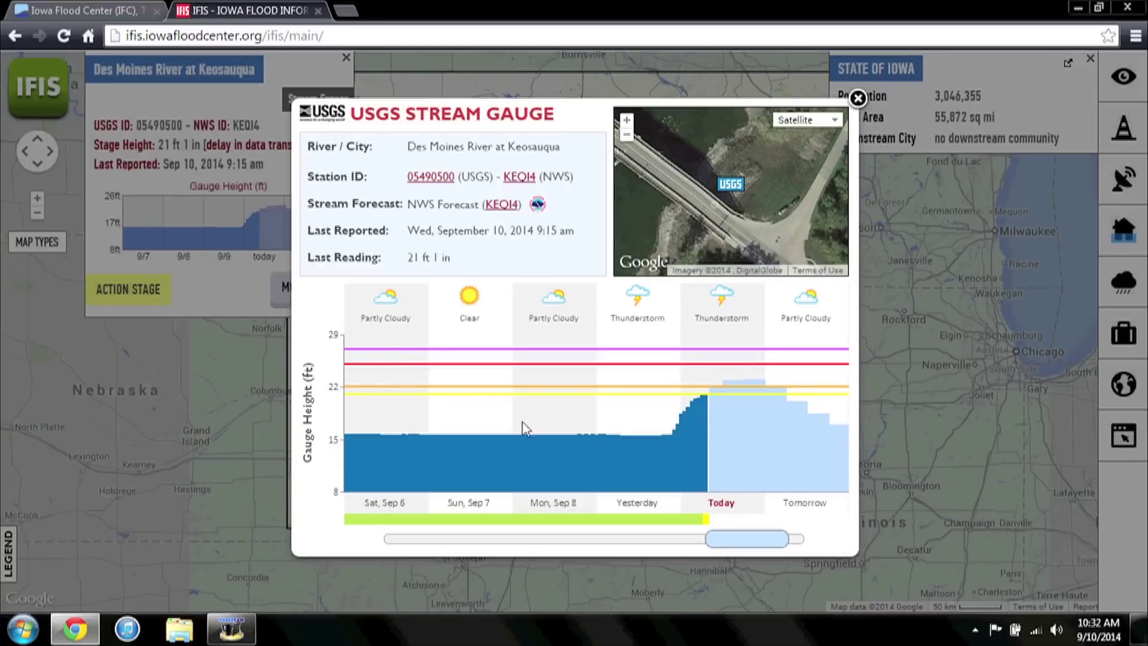
click(729, 541)
drag(730, 541, 534, 542)
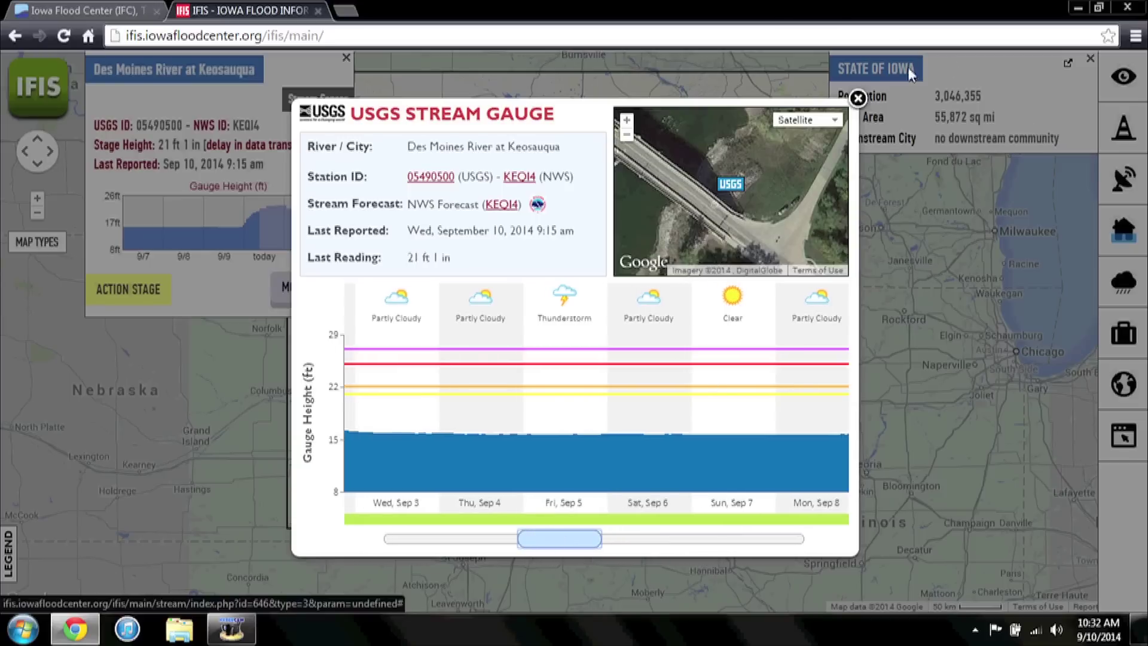
click(857, 98)
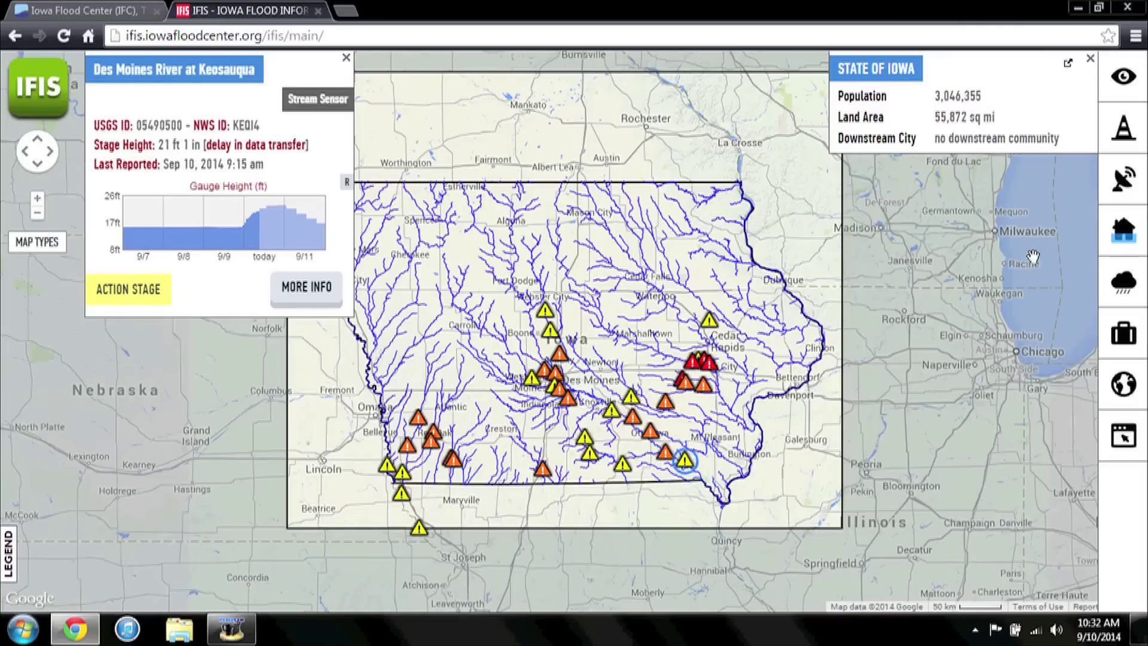
- Overlay the Cumulative Rainfall layer, extending its period back four days to cover September 7–10
click(1124, 290)
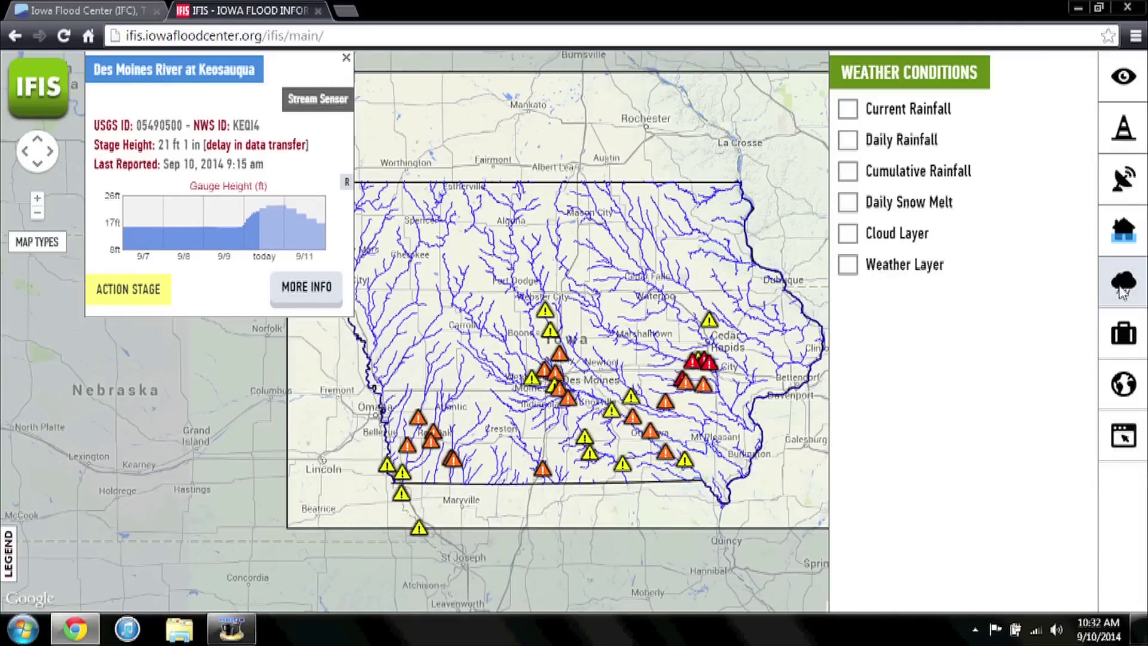
click(944, 108)
click(847, 173)
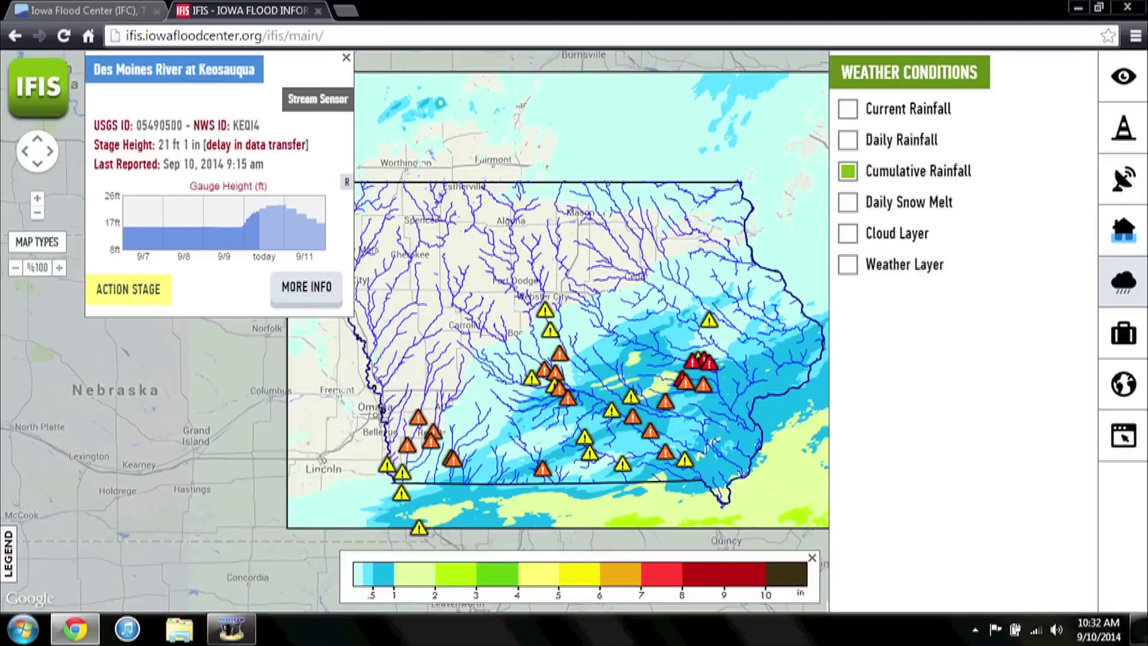
click(961, 595)
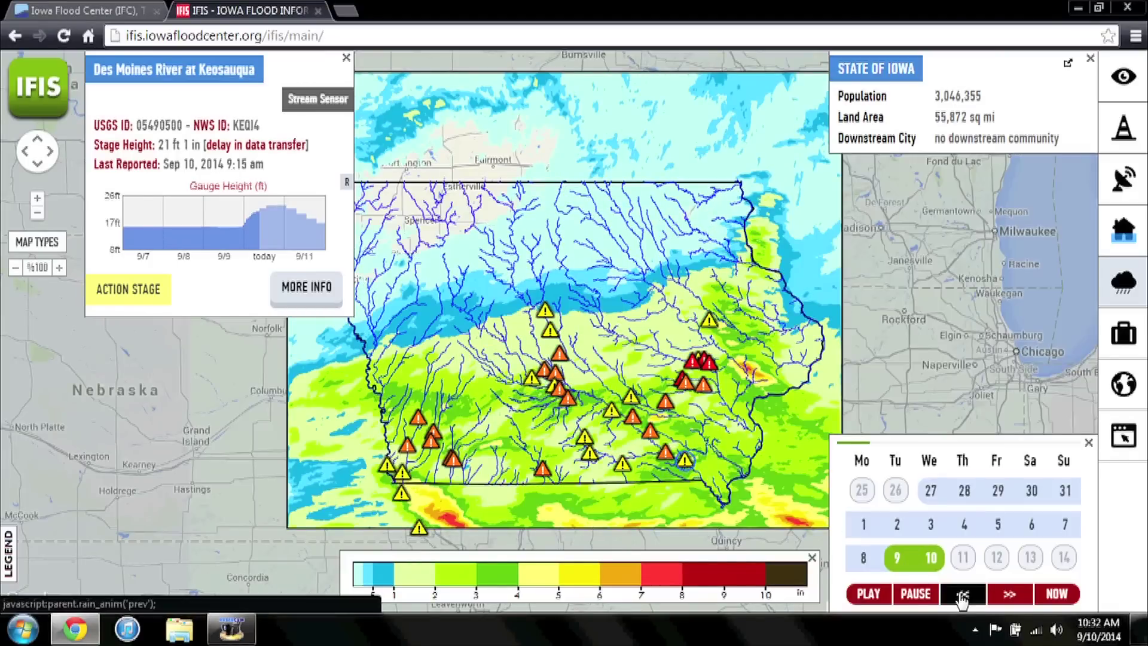
click(961, 595)
click(960, 595)
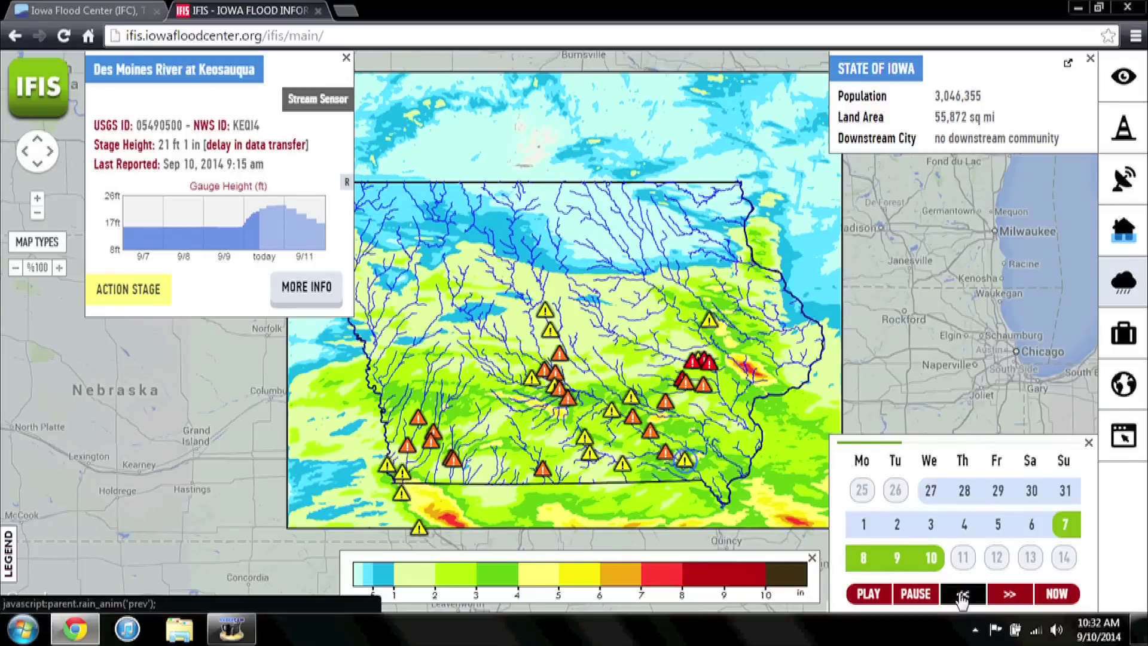
click(961, 595)
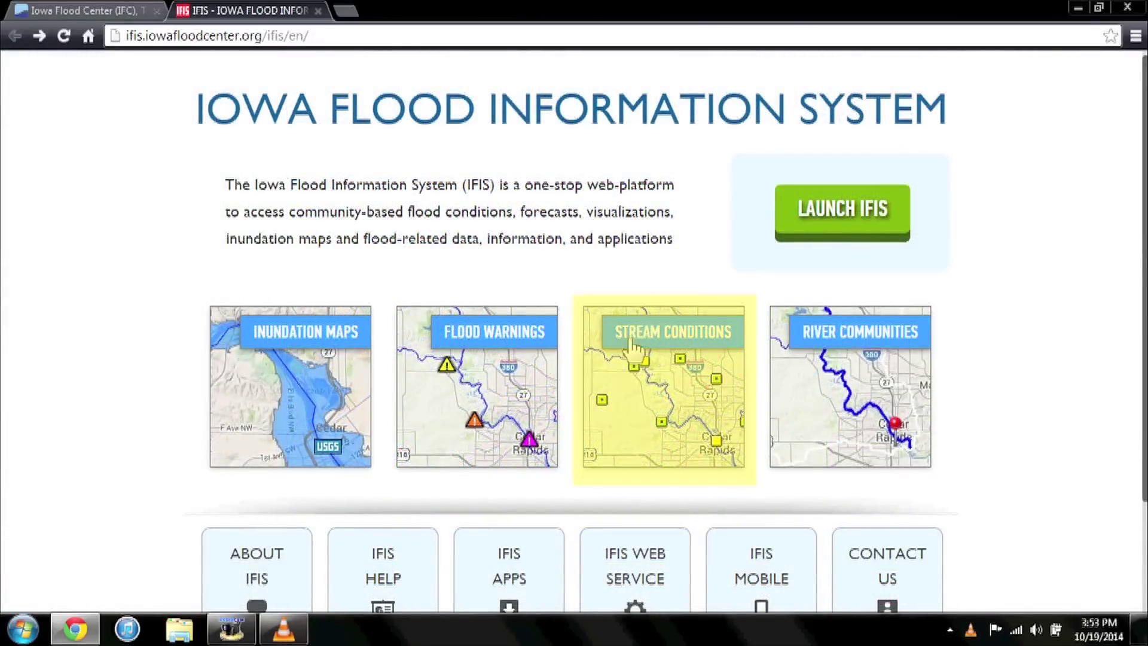
- View the South Skunk River blw Squaw Creek gauge's full USGS report, leaving its 11 ft 5 in summary showing
click(671, 372)
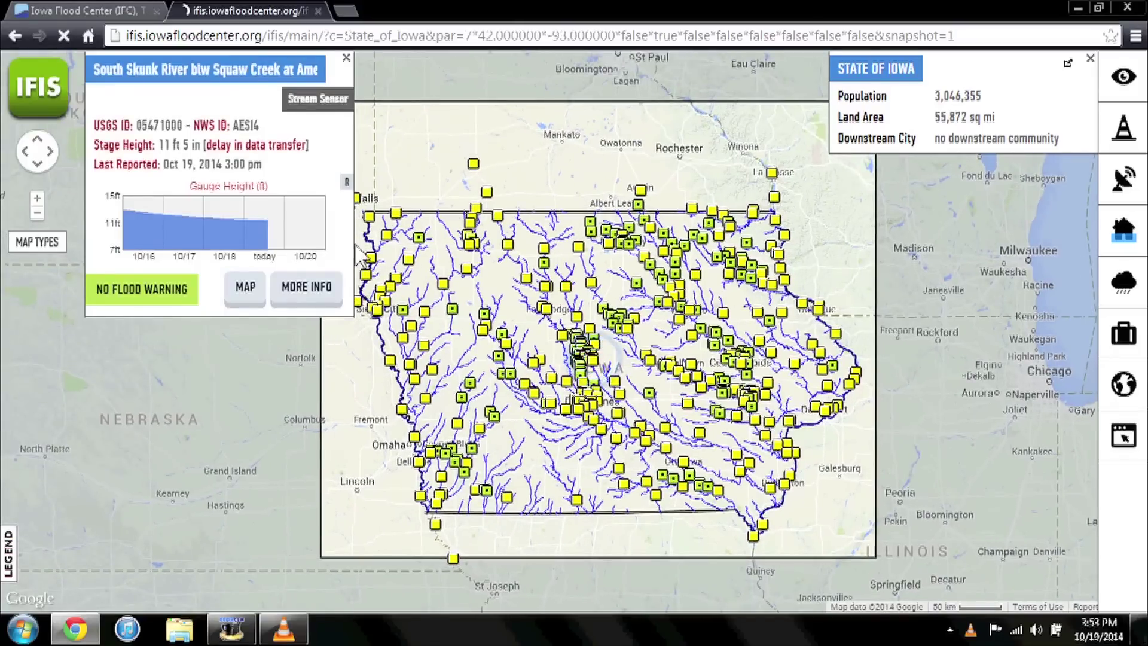
click(326, 288)
click(945, 275)
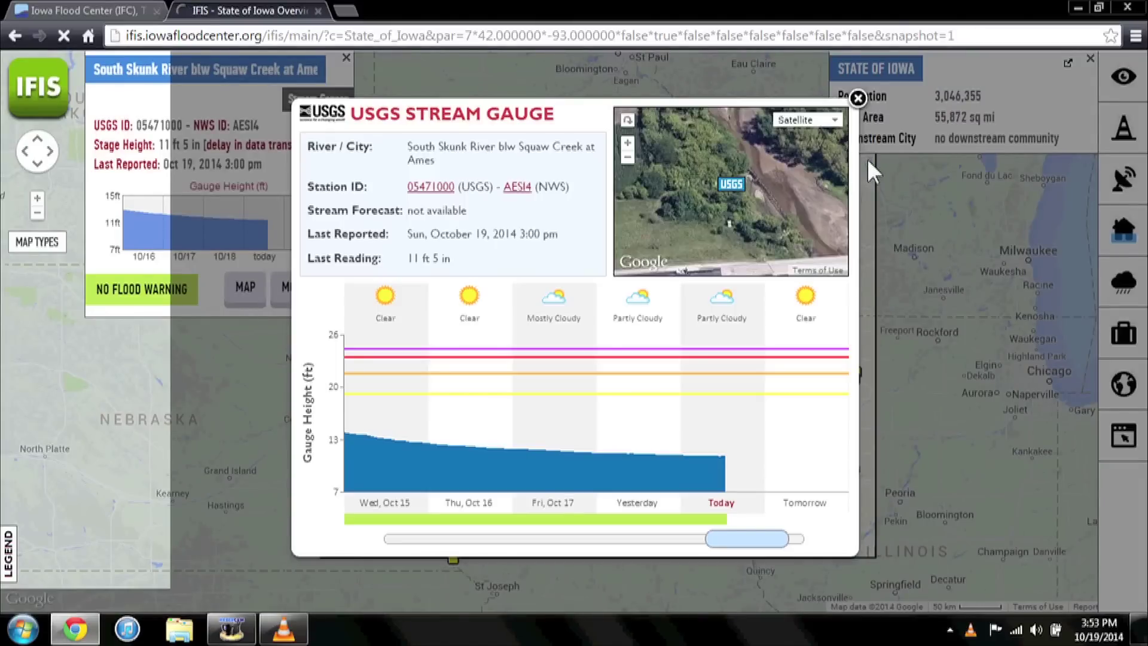
click(857, 98)
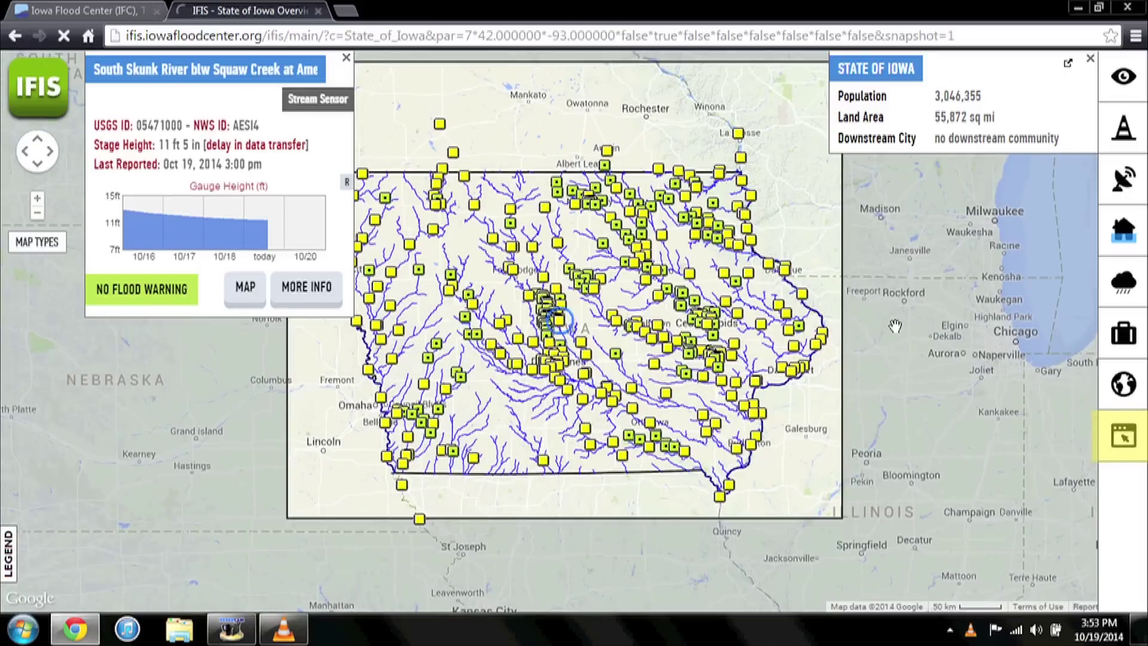
click(1124, 435)
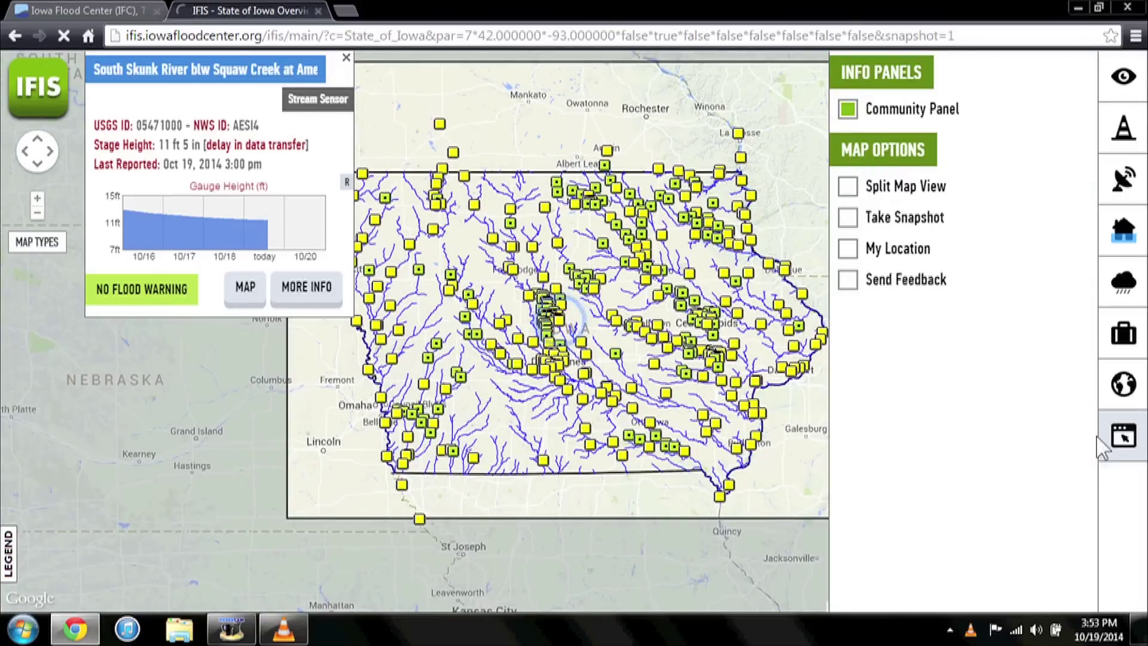
click(849, 216)
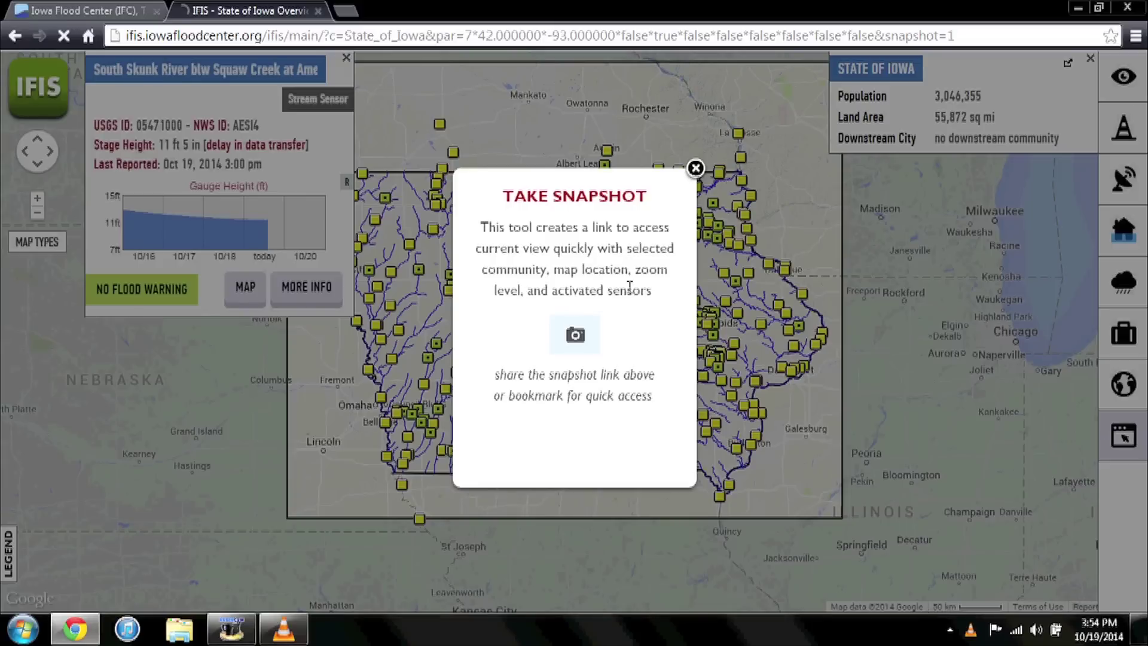
click(696, 168)
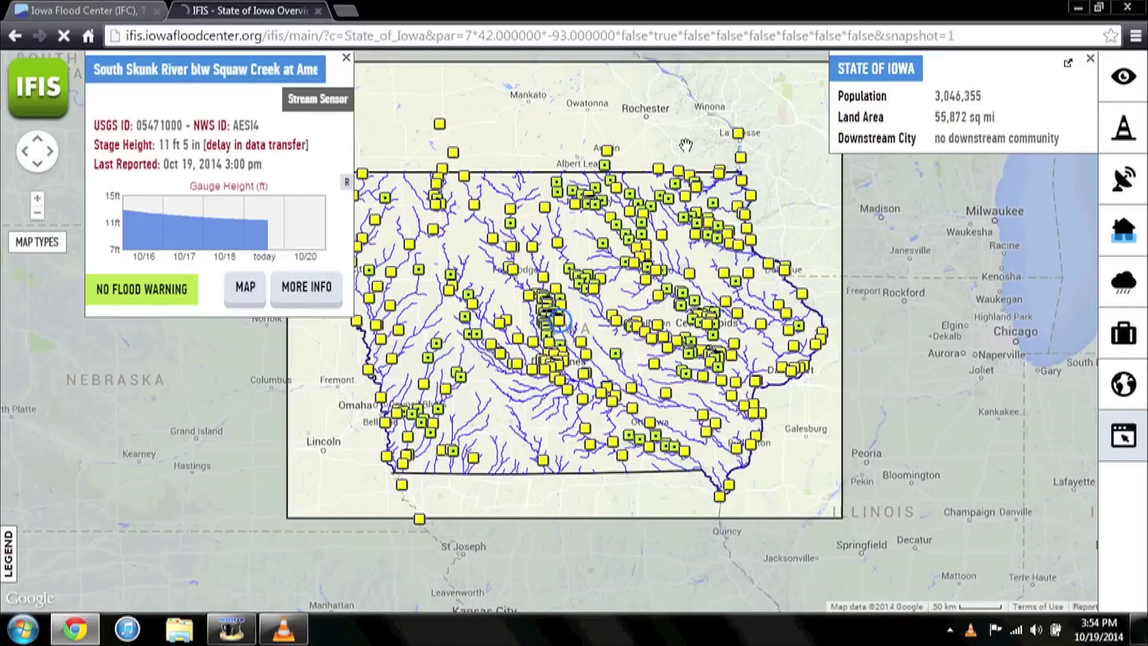